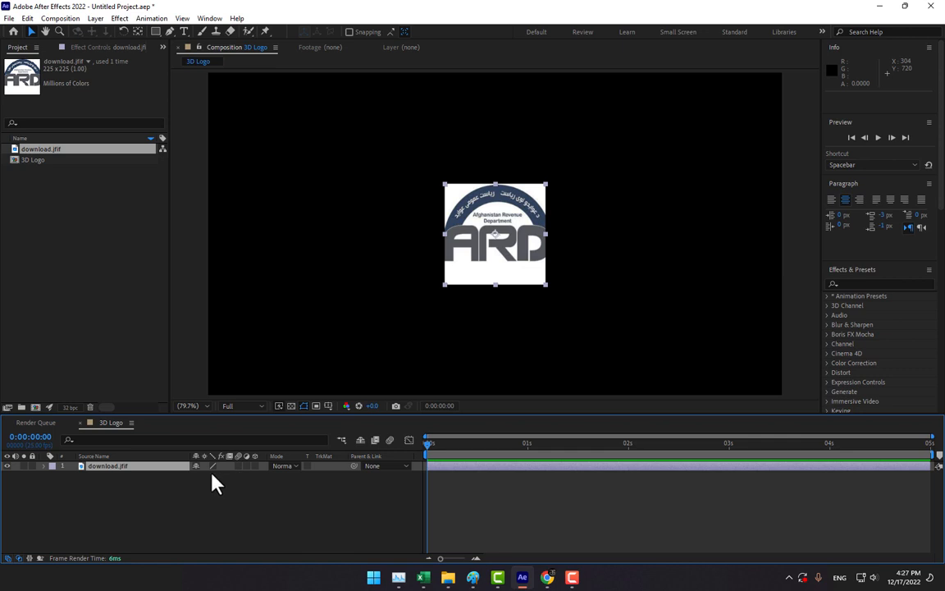
# Step: Scale the download.jfif logo layer up to 178%
pyautogui.moveTo(225, 476); pyautogui.dragTo(279, 477)
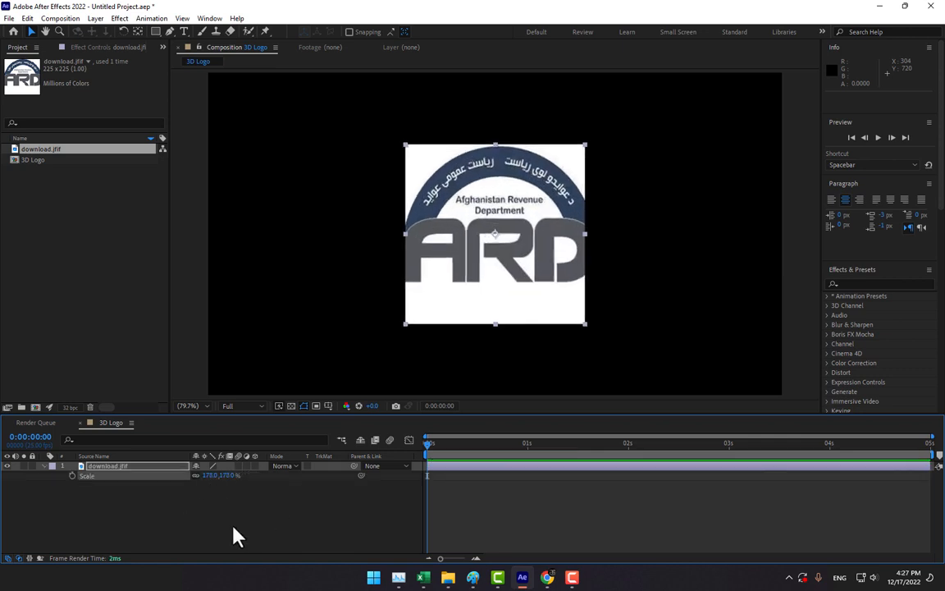
# Step: Add a 1280 x 720 px solid named ARD above the logo image and hide it
pyautogui.rightClick(176, 515)
pyautogui.moveTo(224, 379)
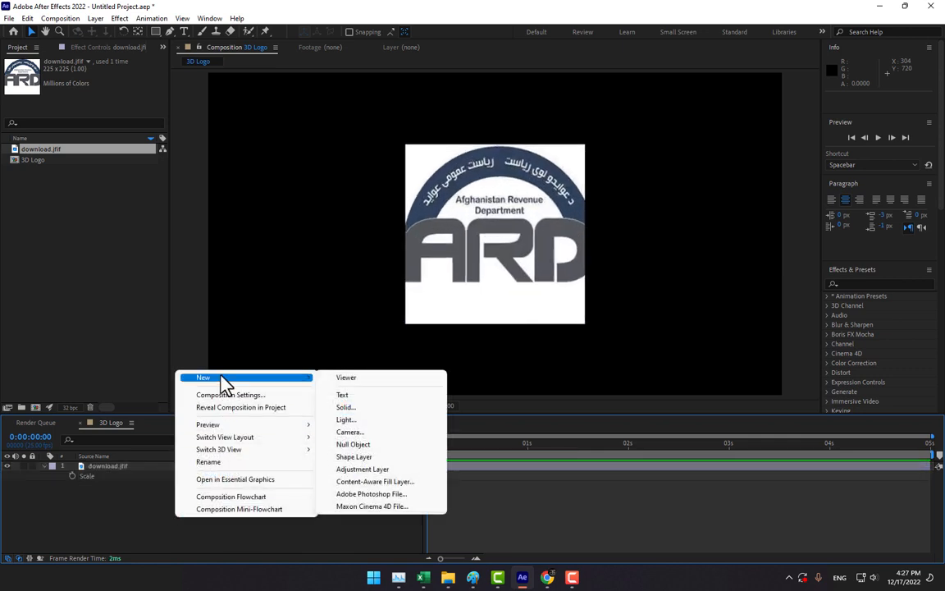
pyautogui.click(369, 415)
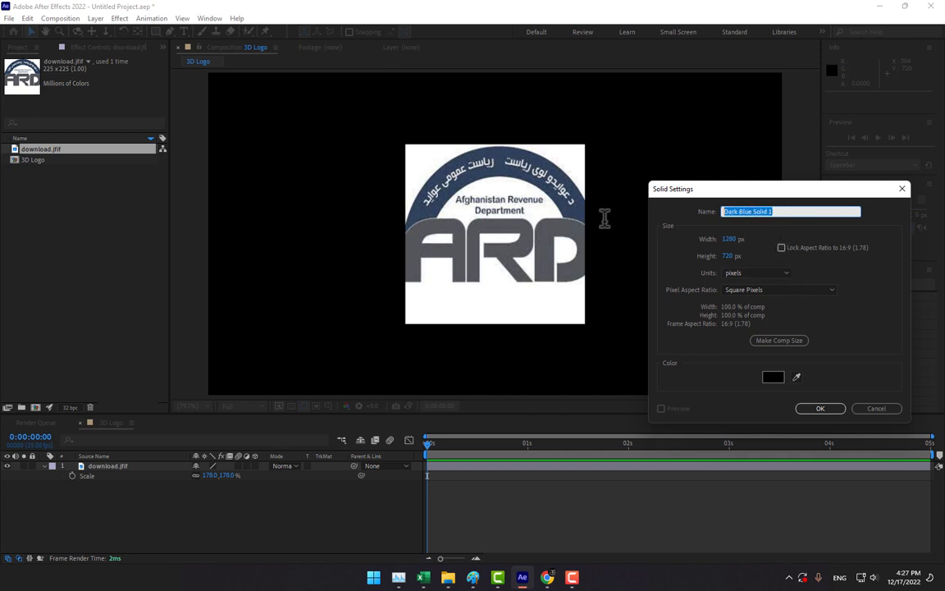
pyautogui.write('ARD')
pyautogui.press('Return')
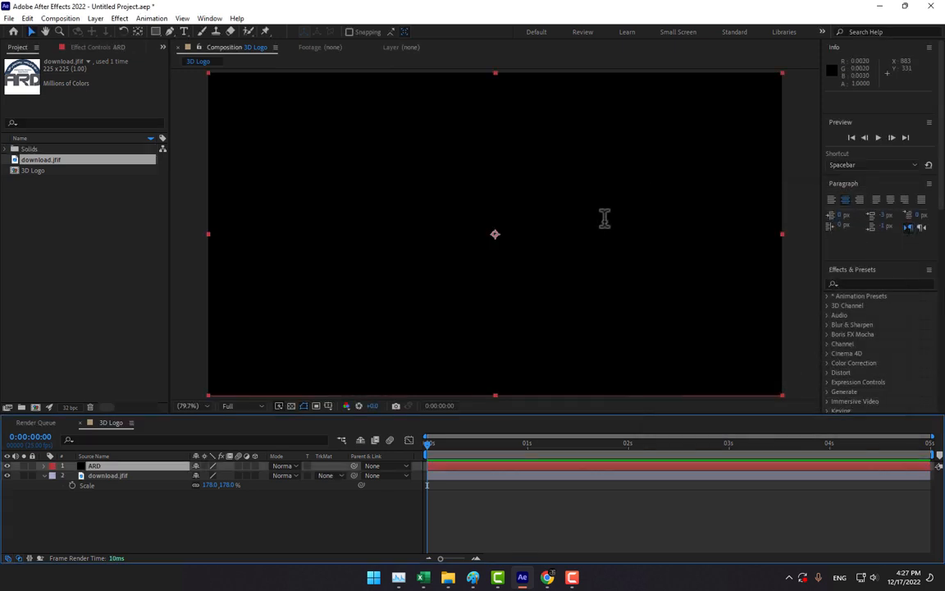
pyautogui.click(7, 466)
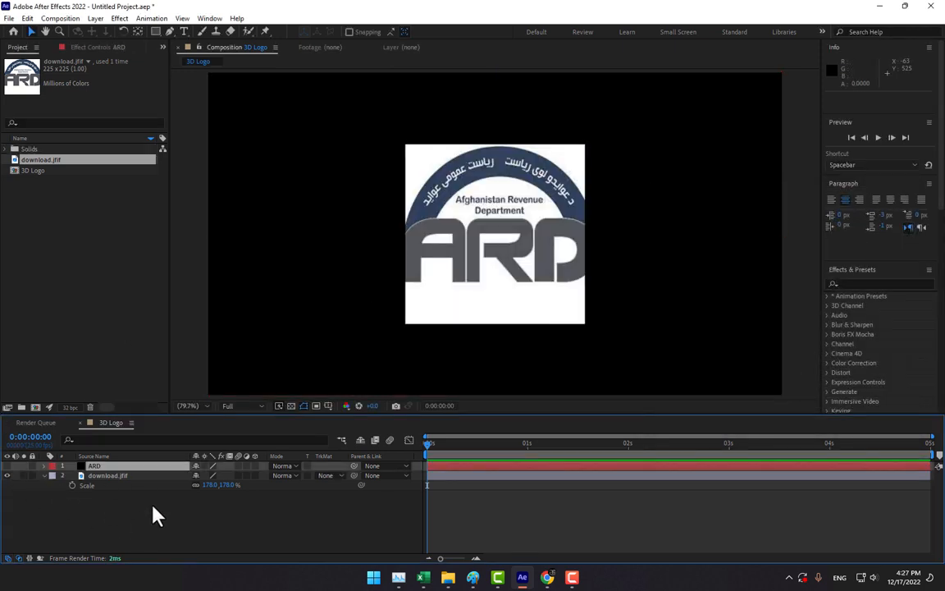
# Step: Trace the outer outline and the inner cutout of the letter A with Pen tool masks on the ARD layer
pyautogui.click(170, 31)
pyautogui.press('`')
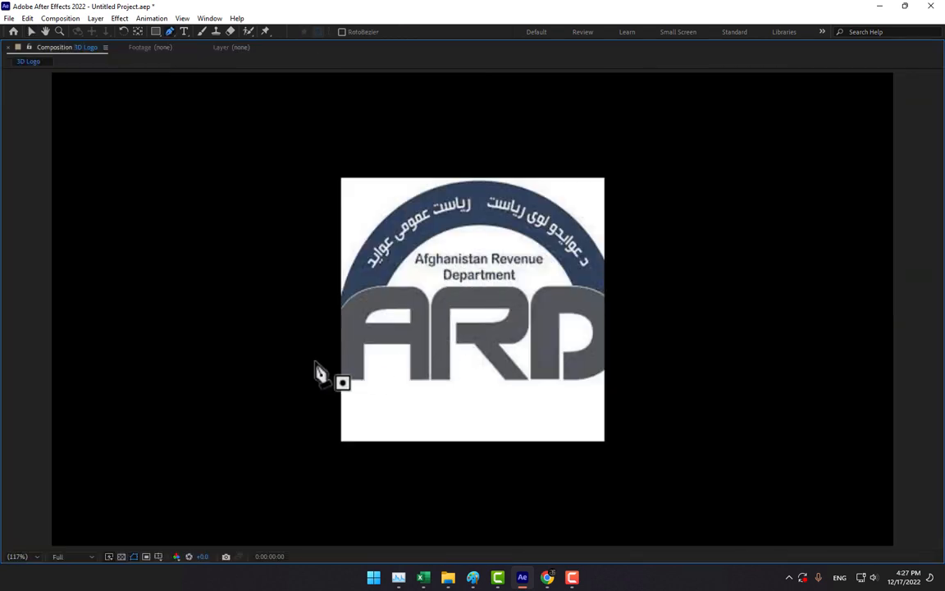
pyautogui.scroll(1, 420, 367)
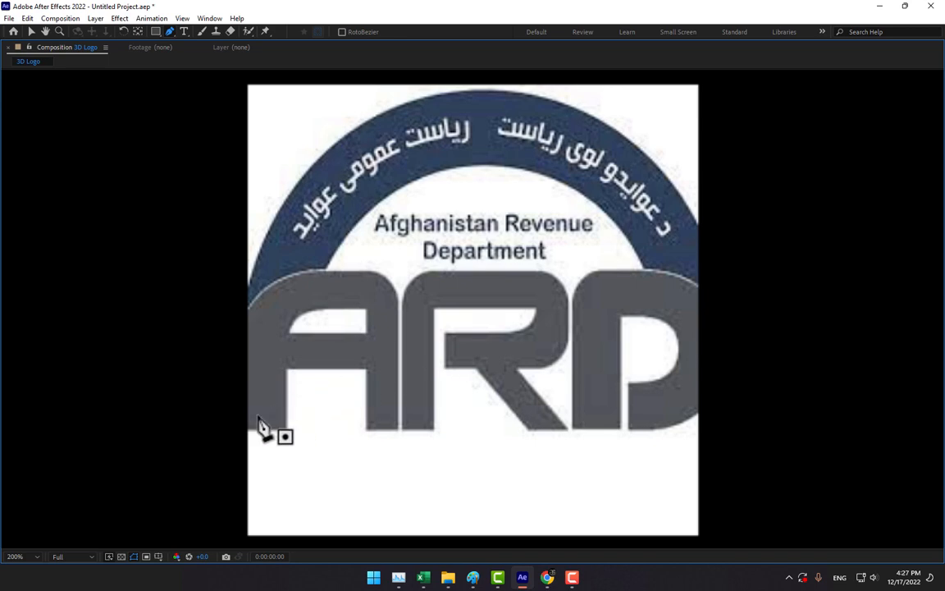
pyautogui.click(247, 310)
pyautogui.moveTo(287, 277); pyautogui.dragTo(312, 268)
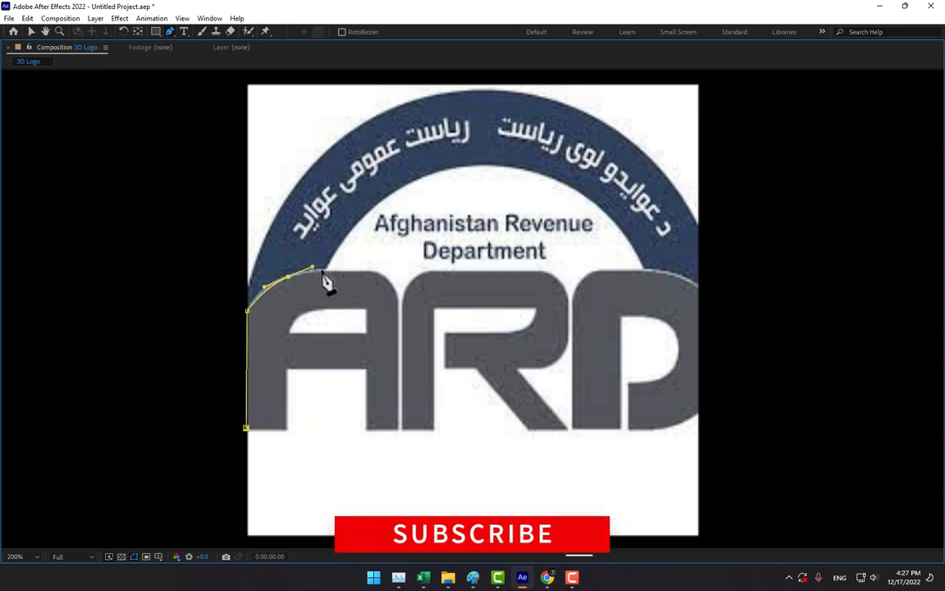
pyautogui.click(327, 270)
pyautogui.click(372, 271)
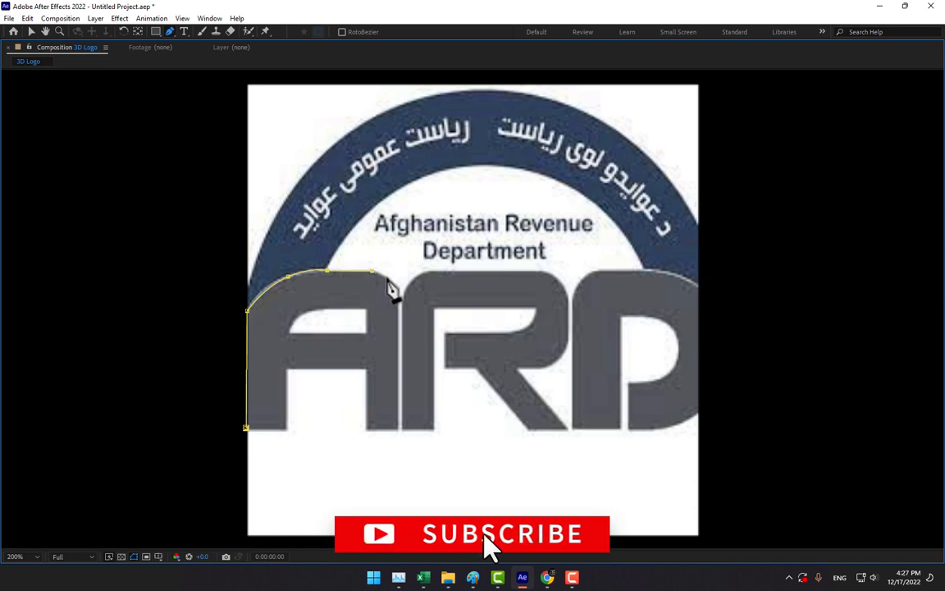
pyautogui.moveTo(395, 292); pyautogui.dragTo(398, 308)
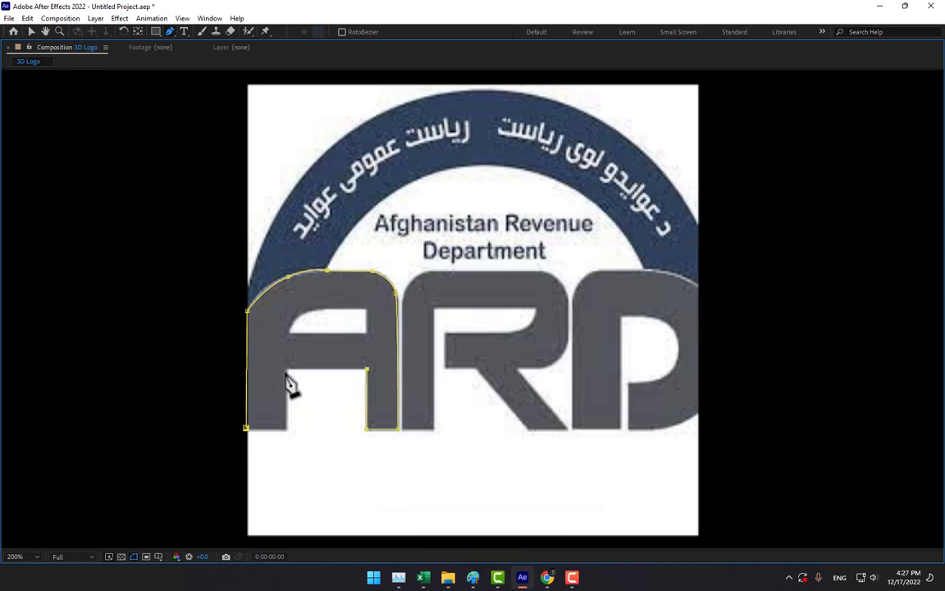
pyautogui.click(292, 332)
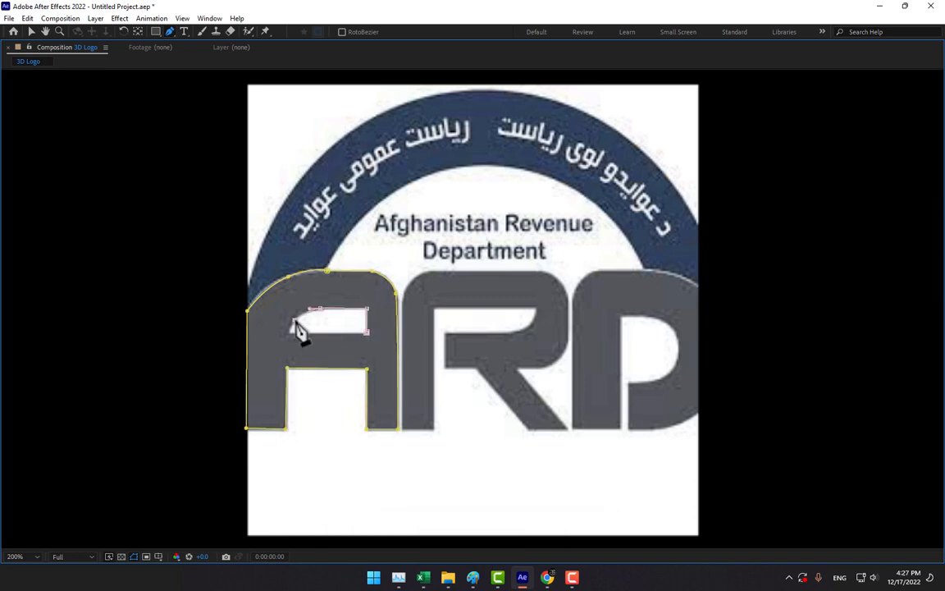
# Step: Trace the letter R of the logo with a curved Pen tool mask on the ARD layer
pyautogui.click(529, 428)
pyautogui.click(569, 428)
pyautogui.click(518, 370)
pyautogui.click(548, 366)
pyautogui.click(569, 332)
pyautogui.click(549, 273)
pyautogui.click(431, 271)
pyautogui.click(402, 303)
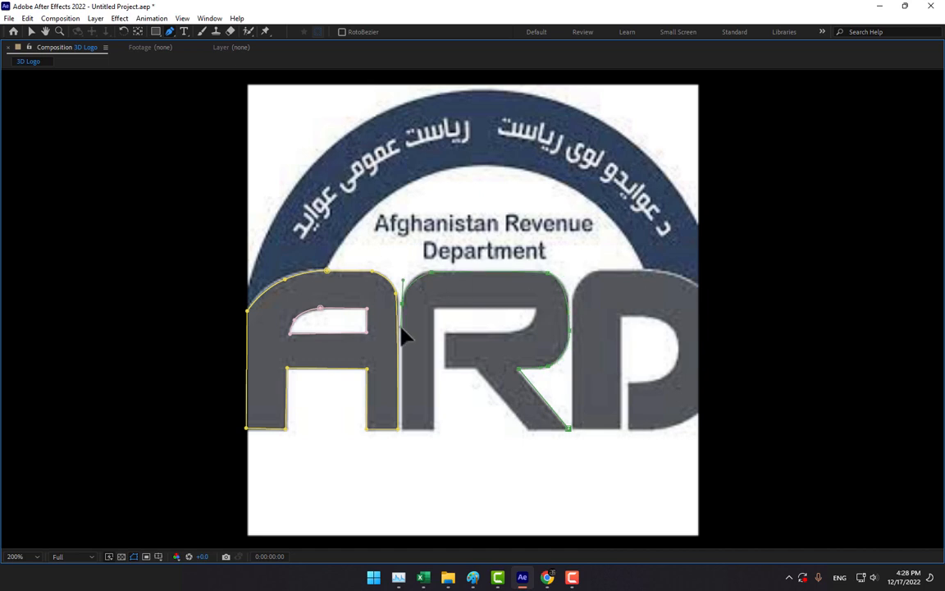
# Step: Trace the letter D with a Pen tool mask, extending past the image edge, and refine its inner curve
pyautogui.click(620, 314)
pyautogui.moveTo(679, 347); pyautogui.dragTo(679, 379)
pyautogui.click(628, 382)
pyautogui.click(629, 428)
pyautogui.moveTo(721, 351); pyautogui.dragTo(722, 274)
pyautogui.click(641, 269)
pyautogui.click(591, 270)
pyautogui.moveTo(574, 299); pyautogui.dragTo(574, 316)
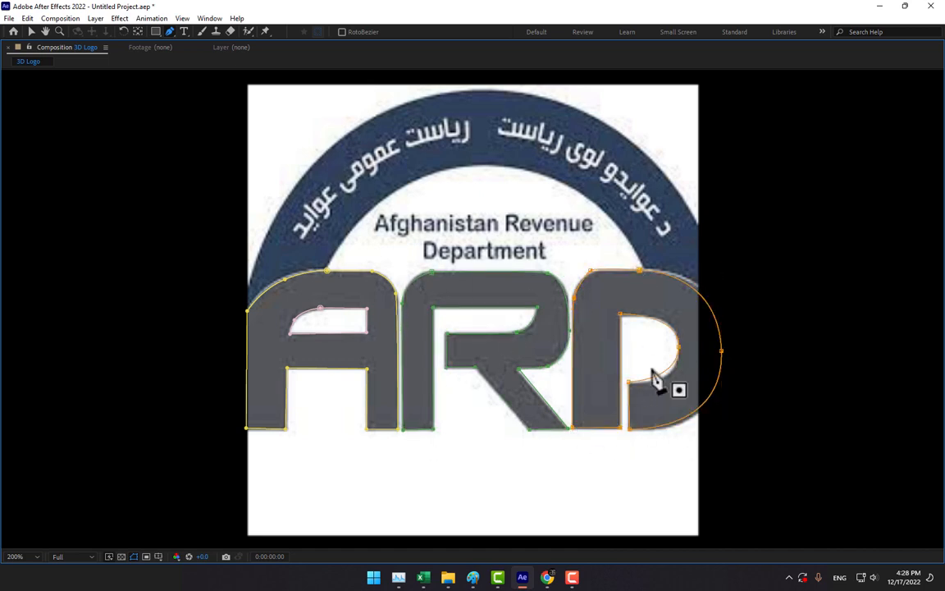
pyautogui.click(678, 347)
pyautogui.moveTo(679, 315); pyautogui.dragTo(681, 308)
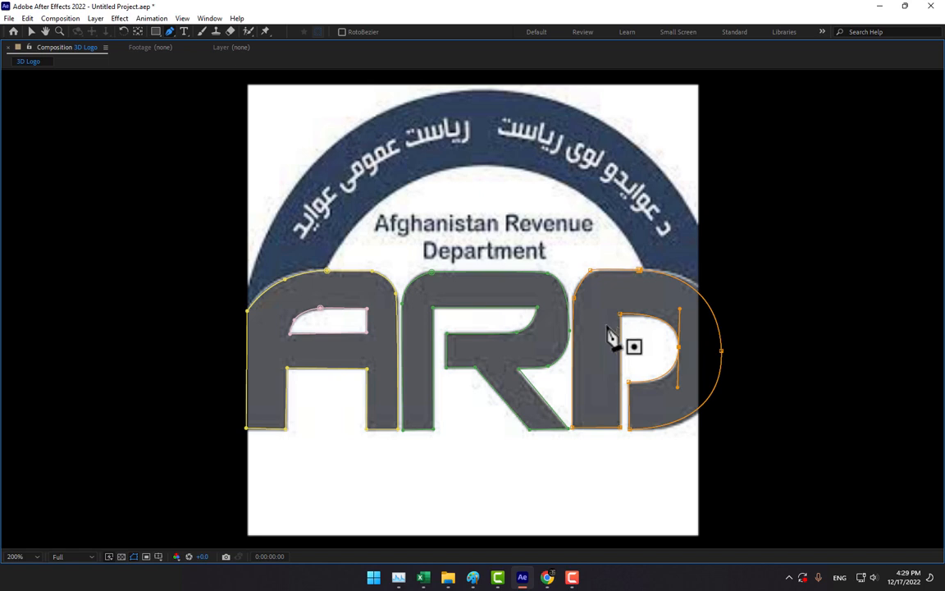
# Step: Create a solid named Blue Arc Line in the blue sampled from the logo's arc, and hide it
pyautogui.press('`')
pyautogui.click(211, 515)
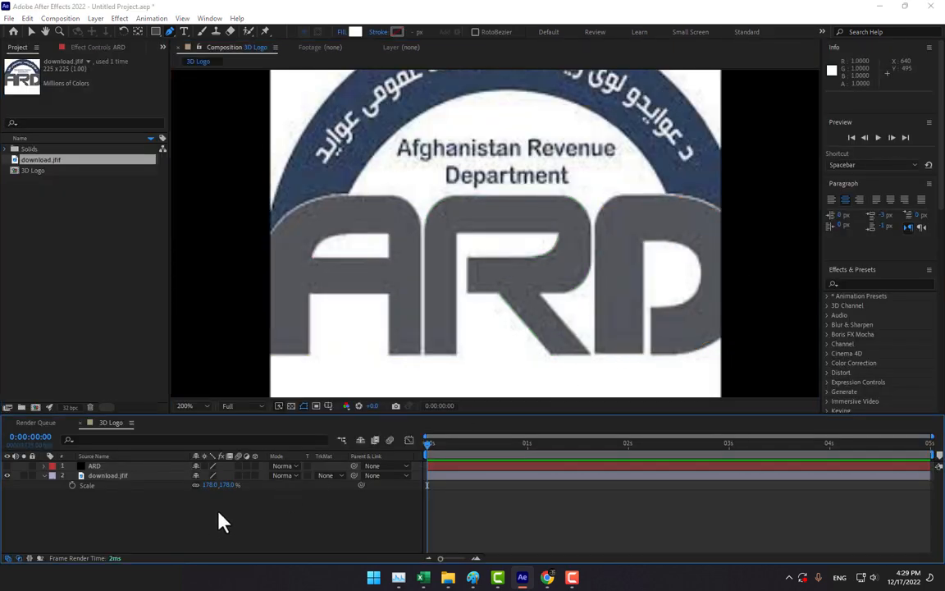
pyautogui.hotkey('ctrl', 'y')
pyautogui.click(797, 376)
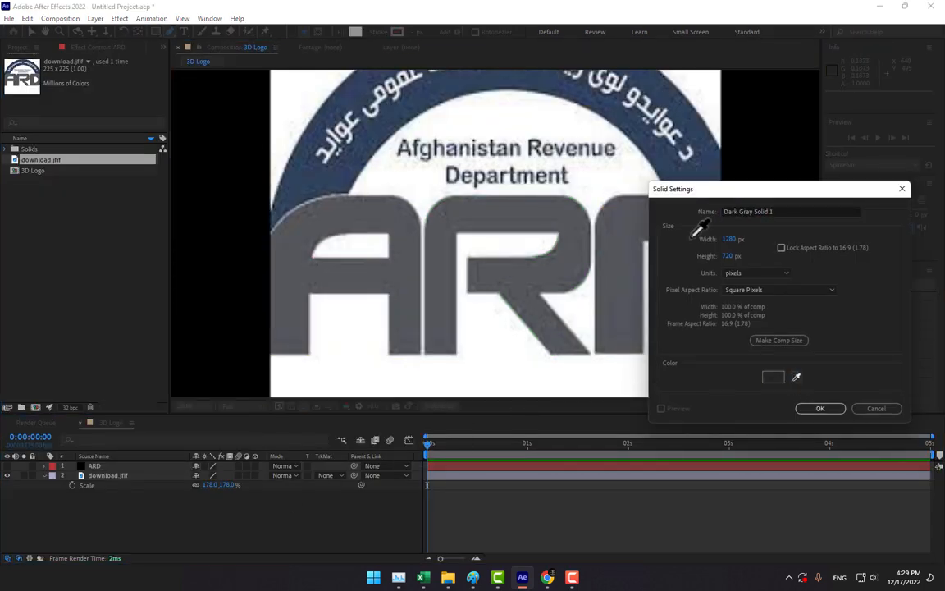
pyautogui.click(672, 106)
pyautogui.moveTo(827, 217); pyautogui.dragTo(692, 209)
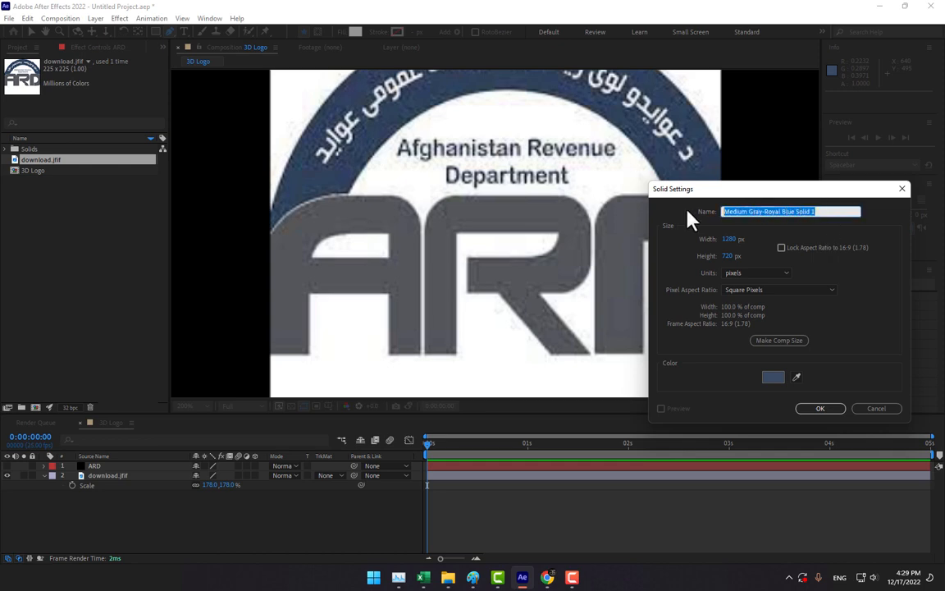
pyautogui.write('Blue')
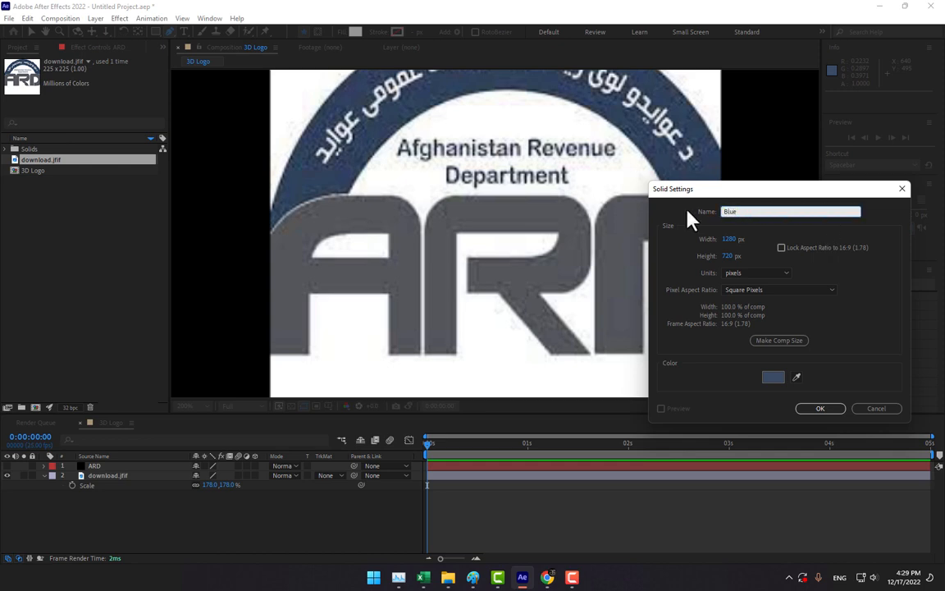
pyautogui.write(' Arc Line')
pyautogui.press('Return')
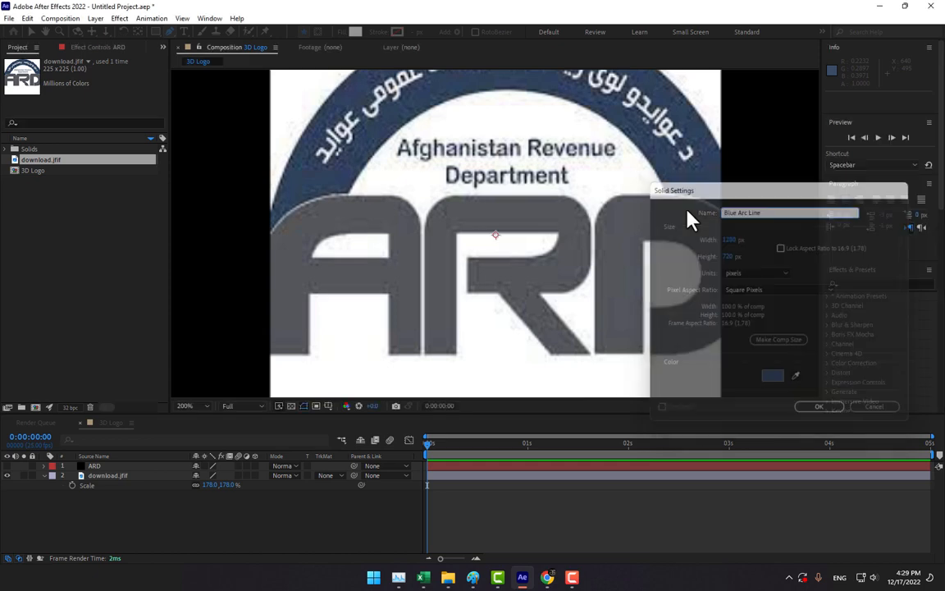
pyautogui.click(7, 466)
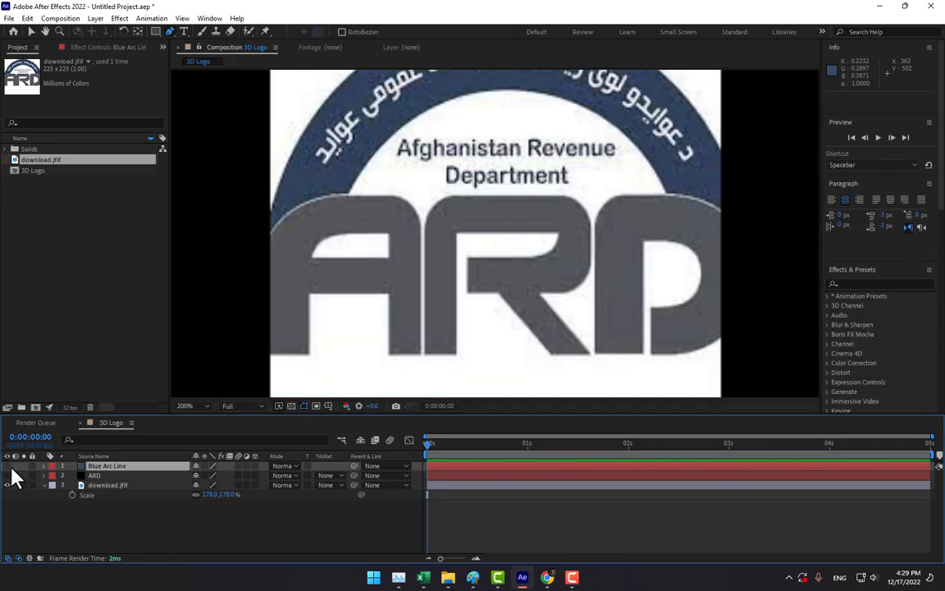
# Step: Draw a closed Pen tool mask around the logo's blue arc on the Blue Arc Line layer
pyautogui.moveTo(476, 205); pyautogui.dragTo(440, 284)
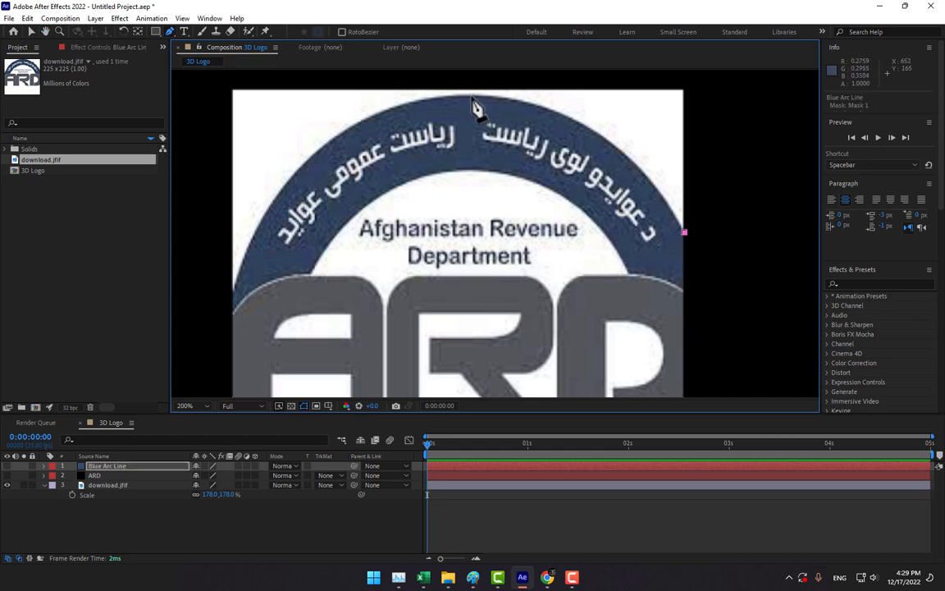
pyautogui.moveTo(470, 96); pyautogui.dragTo(333, 106)
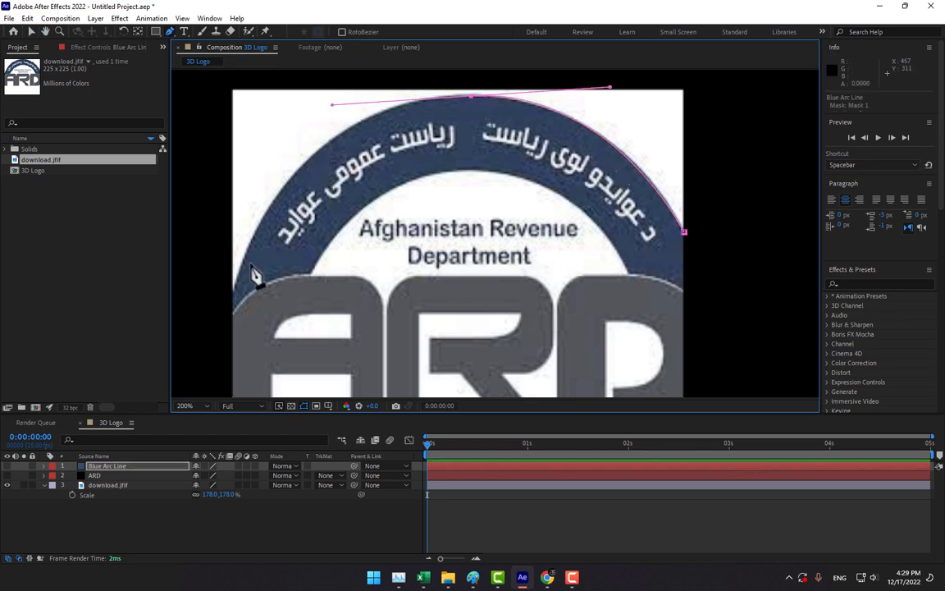
pyautogui.click(234, 306)
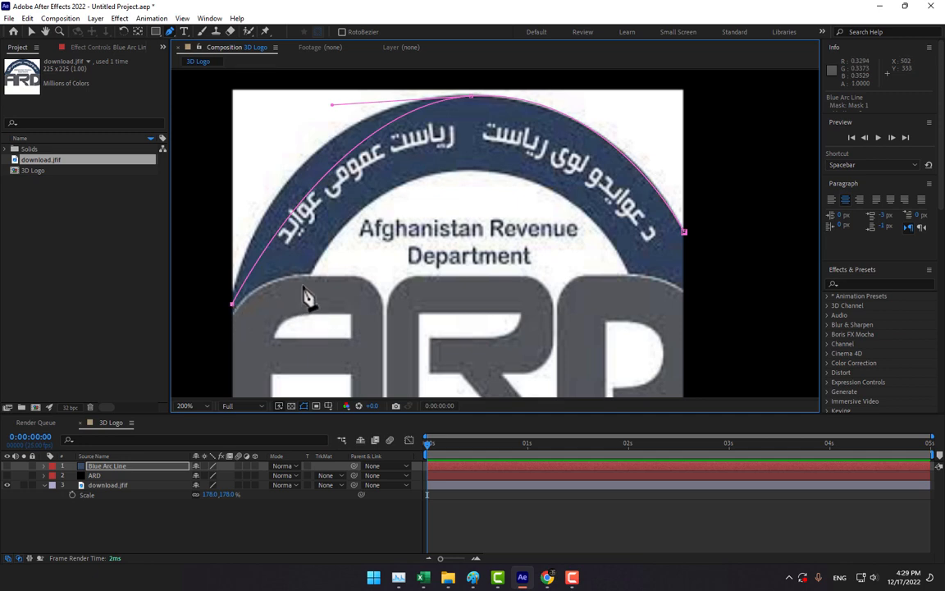
pyautogui.moveTo(267, 283); pyautogui.dragTo(293, 274)
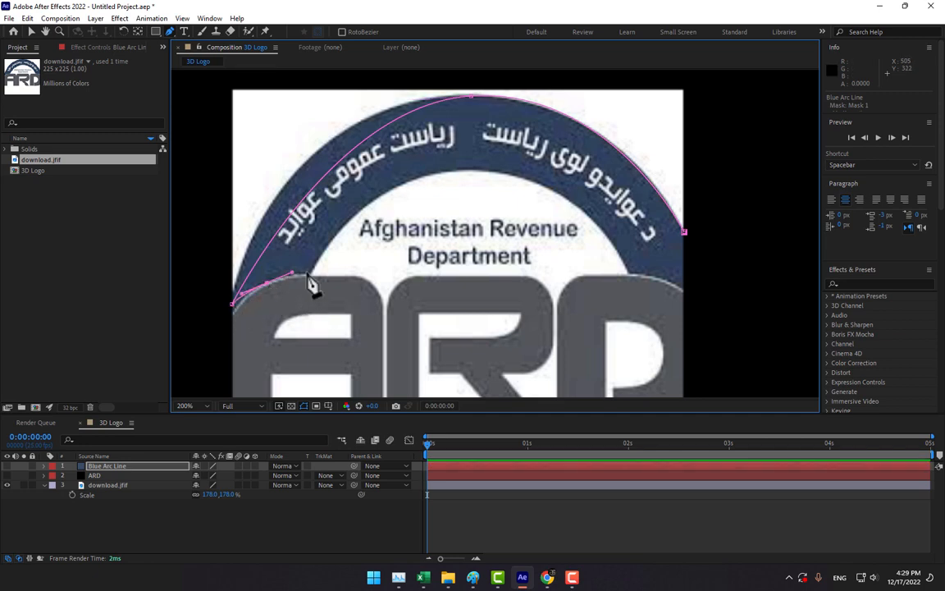
pyautogui.moveTo(476, 171); pyautogui.dragTo(606, 170)
pyautogui.click(630, 274)
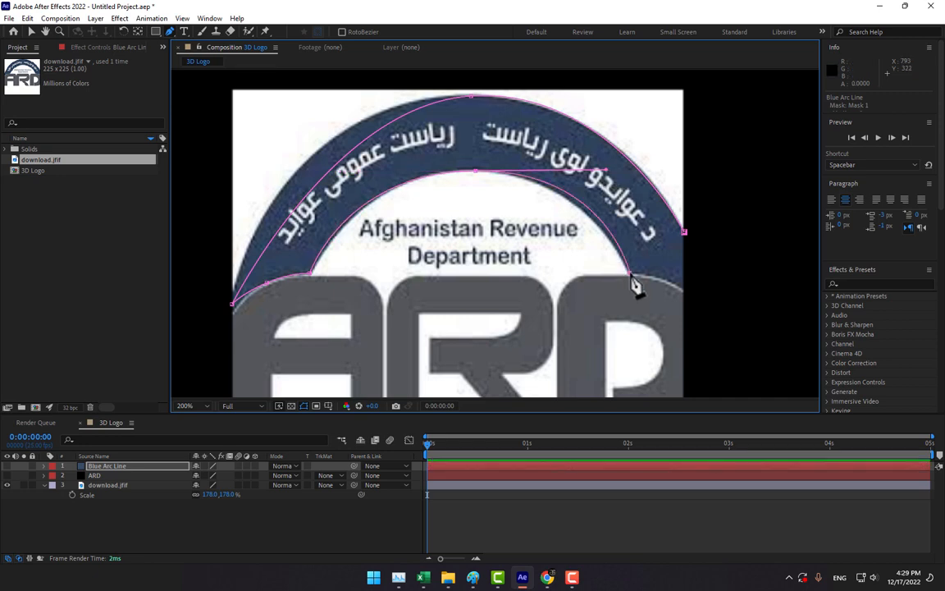
pyautogui.moveTo(676, 284); pyautogui.dragTo(689, 294)
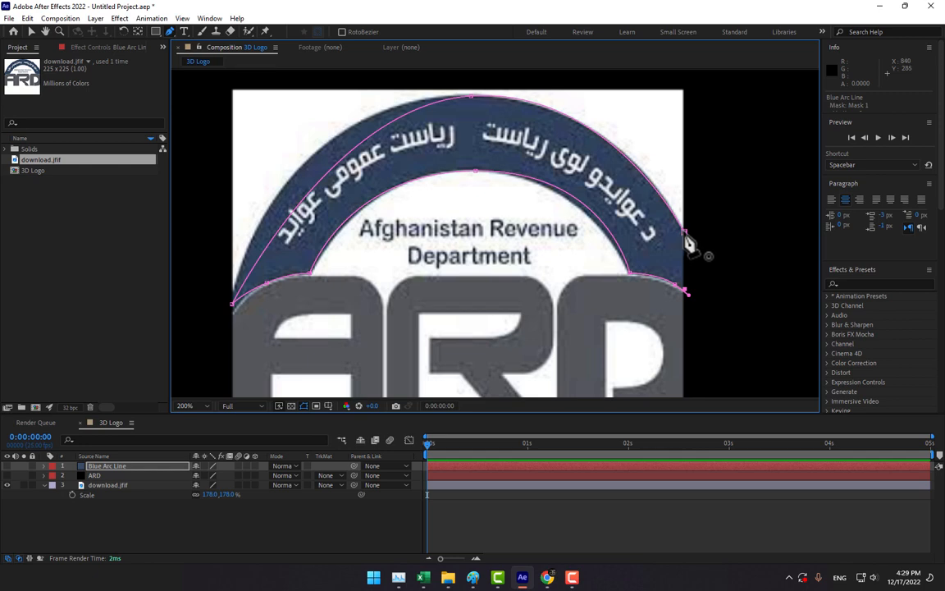
pyautogui.click(685, 234)
# Step: Adjust the arc mask's top, lower-left and inner points so its curves follow the blue band
pyautogui.moveTo(473, 99); pyautogui.dragTo(262, 106)
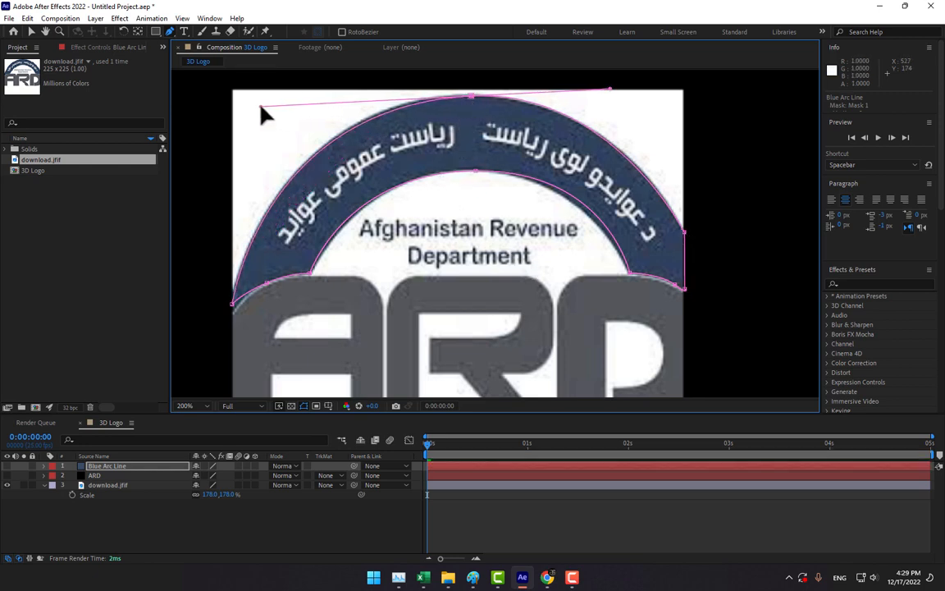
pyautogui.moveTo(232, 303); pyautogui.dragTo(232, 311)
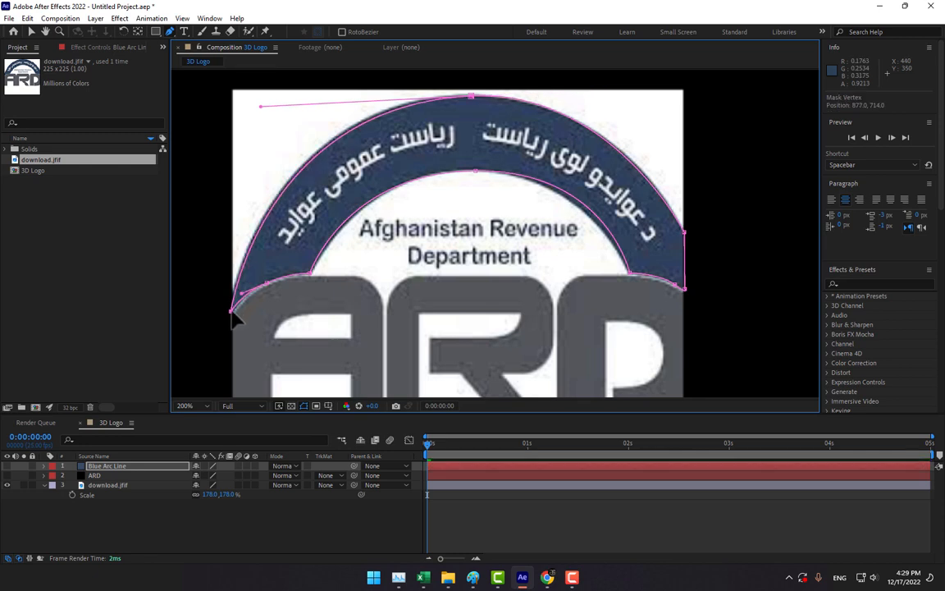
pyautogui.click(474, 174)
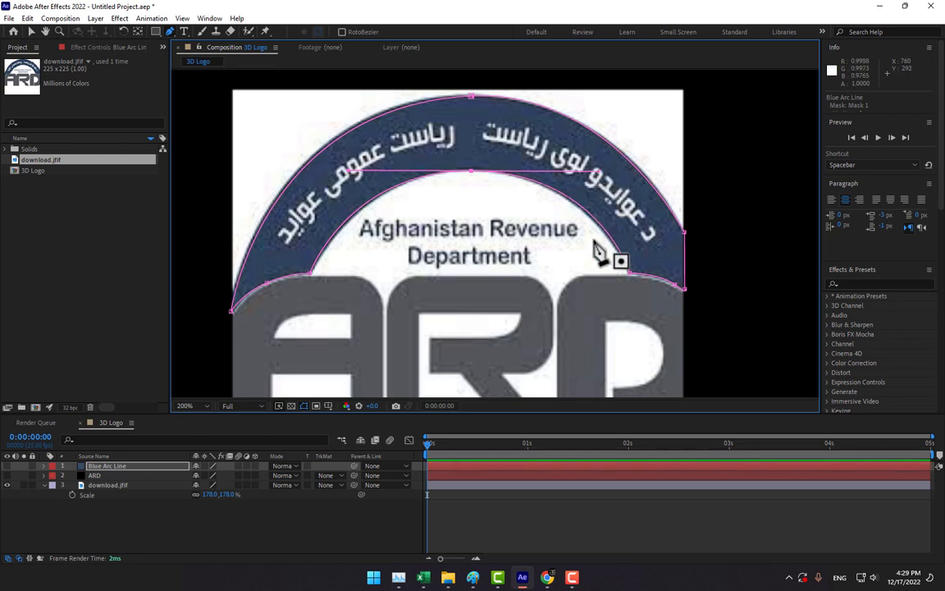
# Step: Add a 1280 x 720 px solid named E3D above the other layers
pyautogui.press(',')
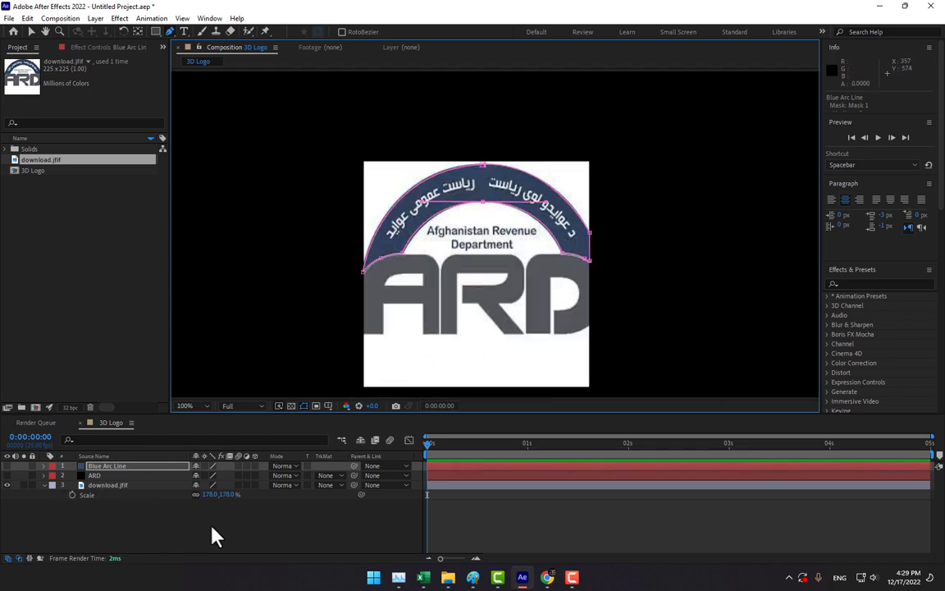
pyautogui.hotkey('ctrl', 'y')
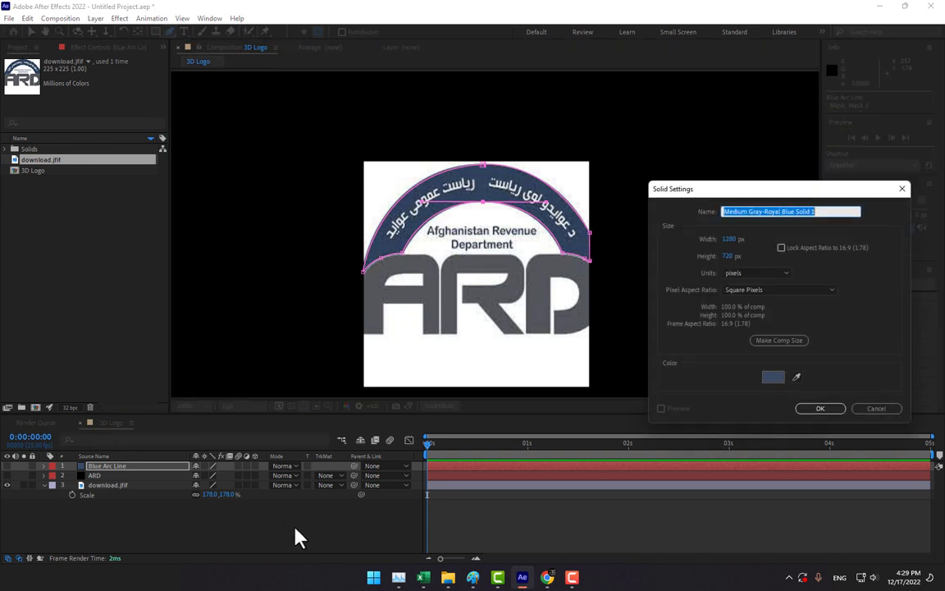
pyautogui.write('E3D')
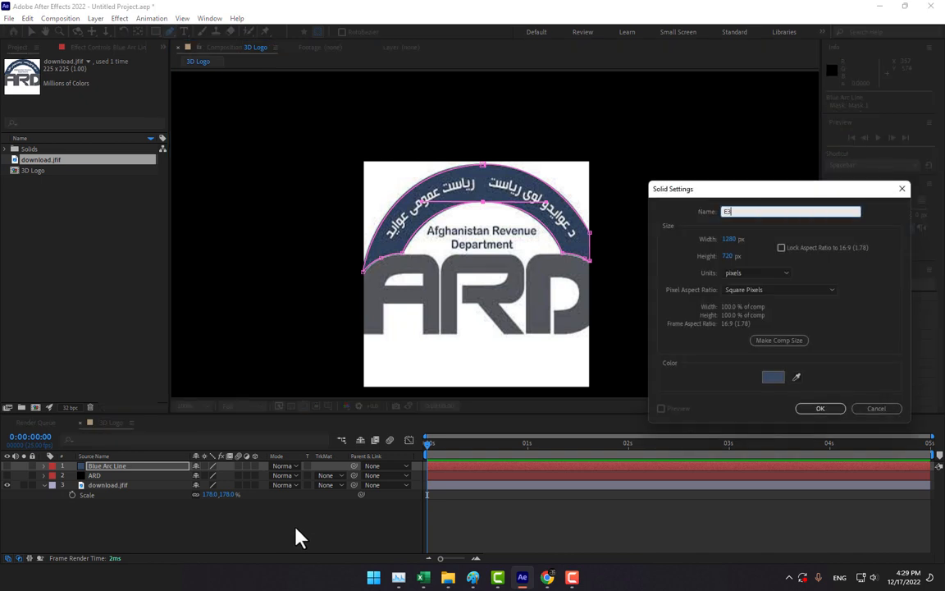
pyautogui.press('Return')
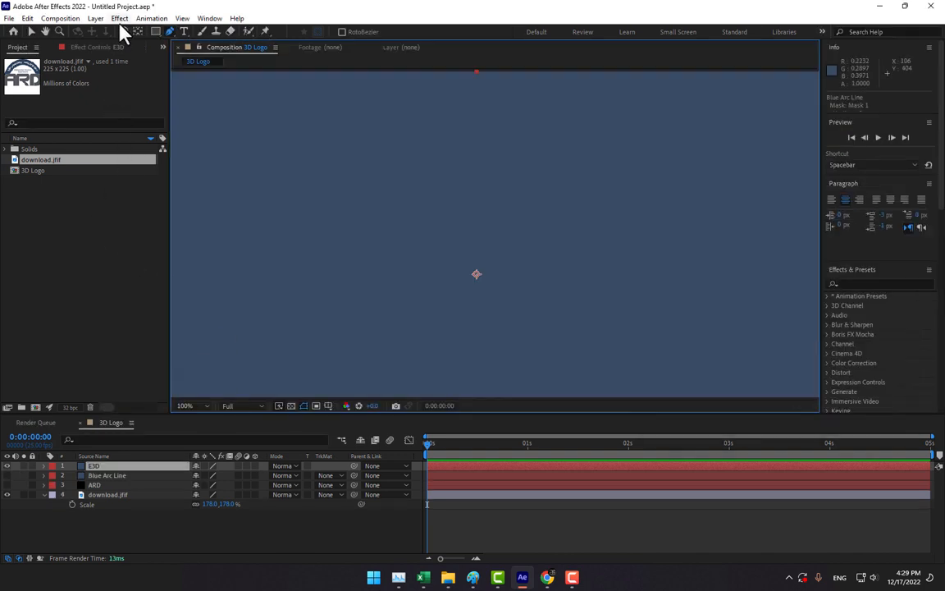
# Step: Apply the Video Copilot Element effect to the E3D layer
pyautogui.click(120, 19)
pyautogui.moveTo(218, 532)
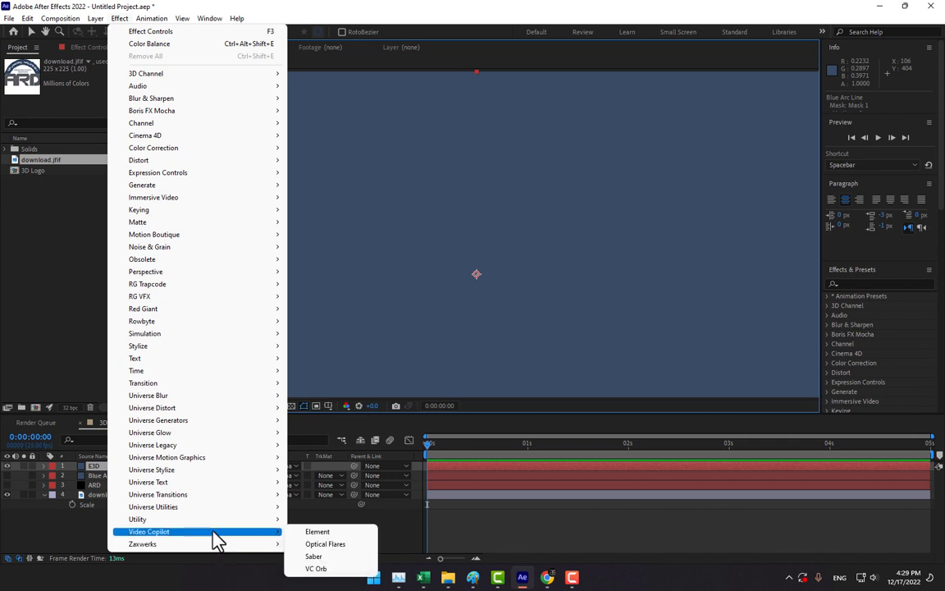
pyautogui.click(316, 534)
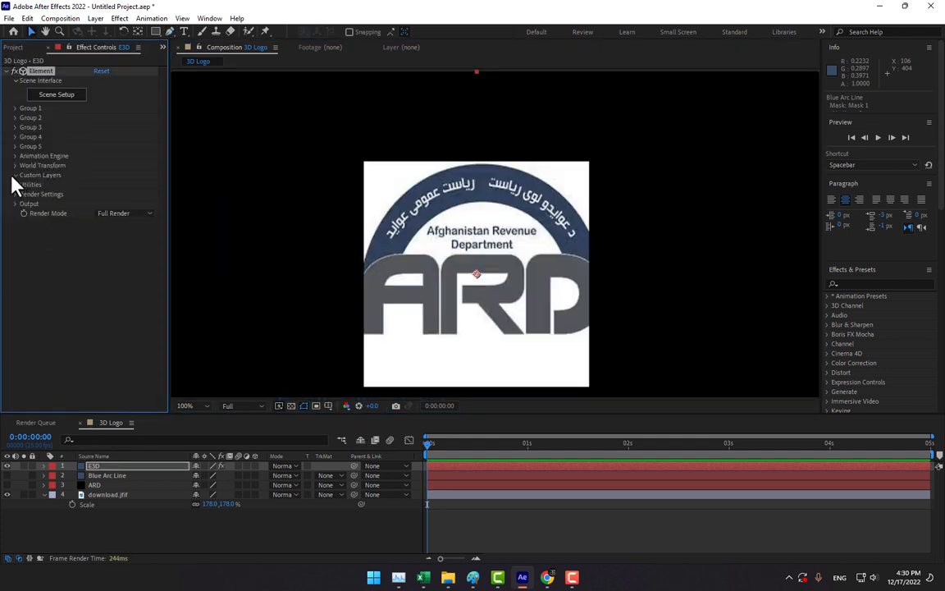
# Step: Assign the ARD layer to Path Layer 1 and Blue Arc Line to Path Layer 2 in Element's Custom Text and Masks
pyautogui.click(15, 175)
pyautogui.click(25, 185)
pyautogui.click(108, 195)
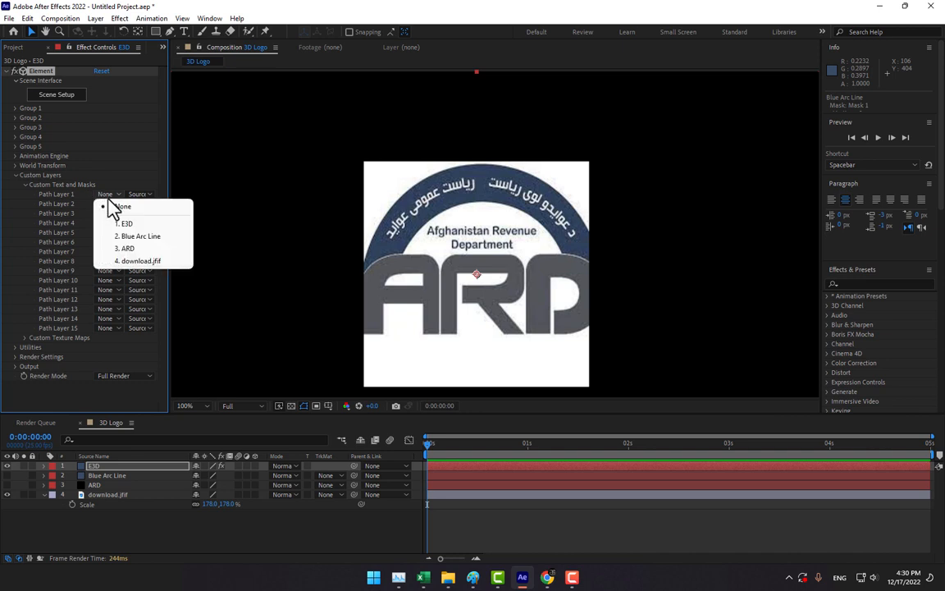
pyautogui.click(138, 249)
pyautogui.click(107, 204)
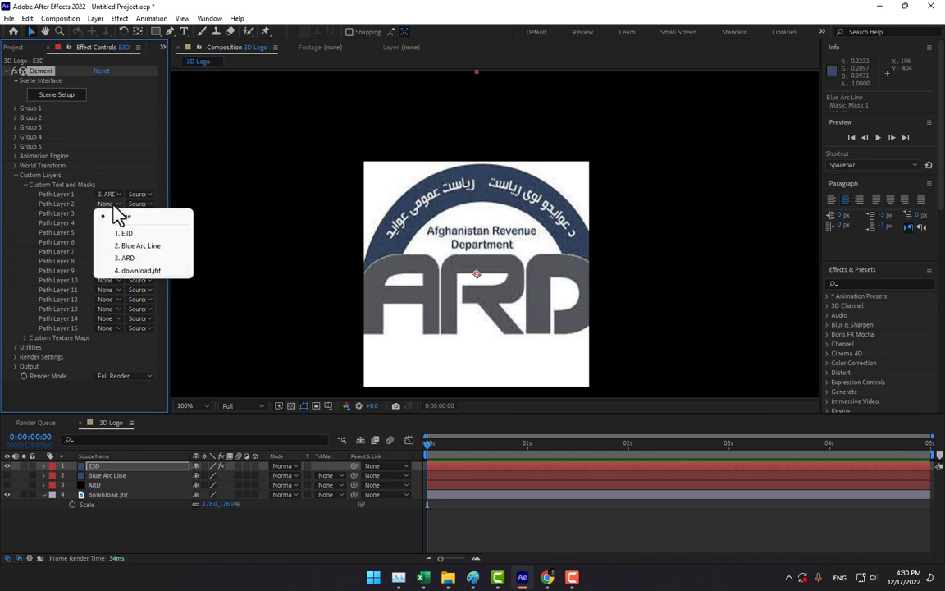
pyautogui.click(153, 248)
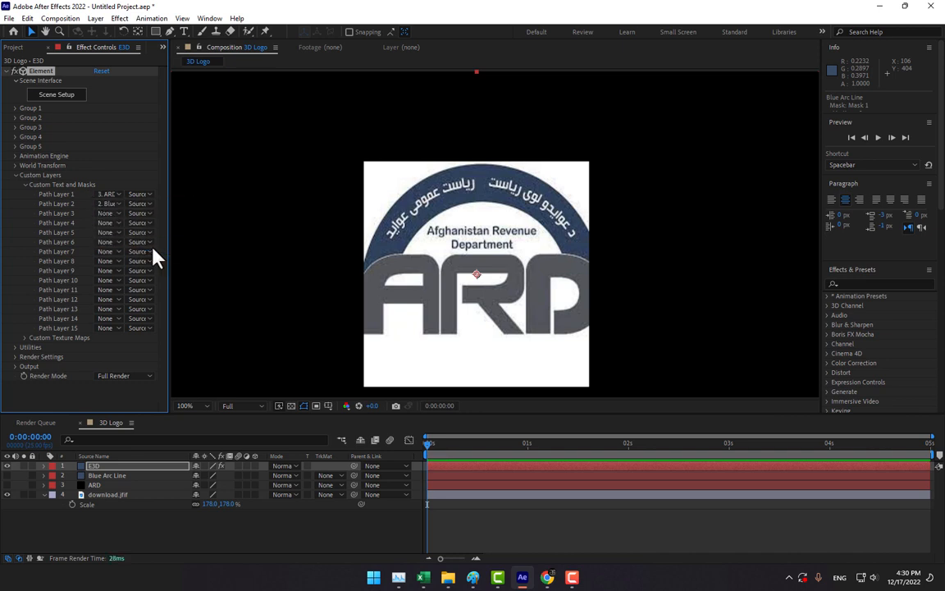
# Step: Delete the download.jfif layer and open the Element effect's Scene Setup from the E3D layer
pyautogui.click(101, 495)
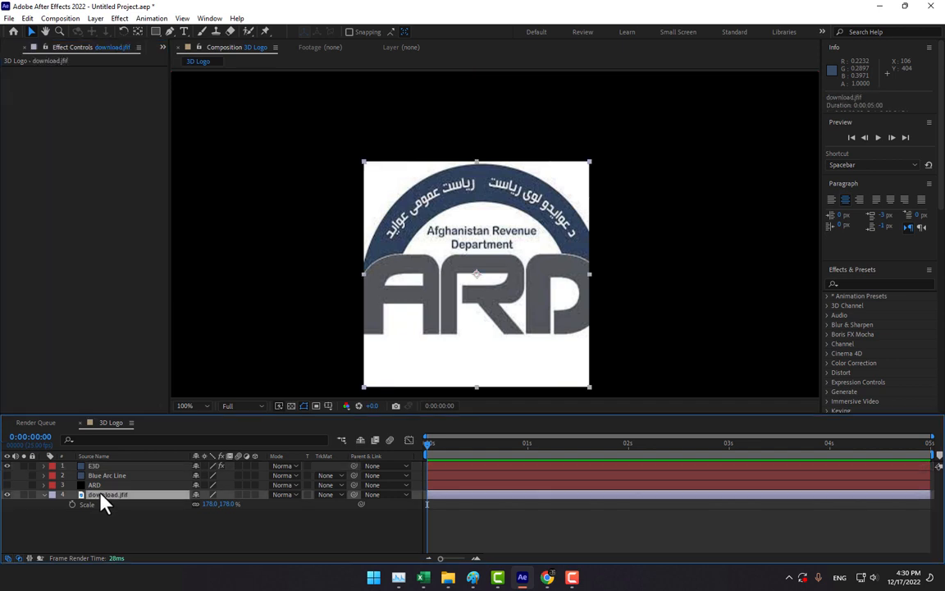
pyautogui.press('Delete')
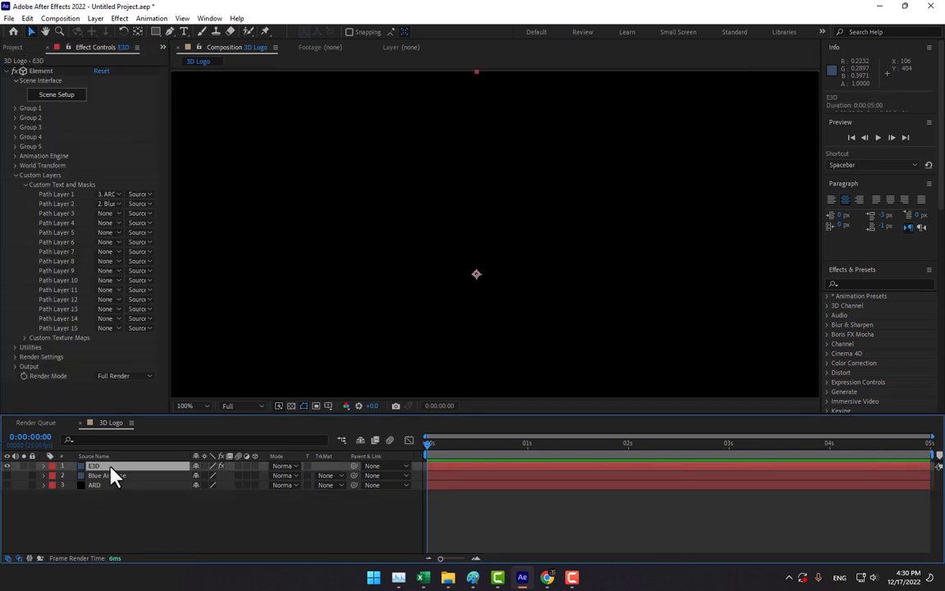
pyautogui.click(65, 100)
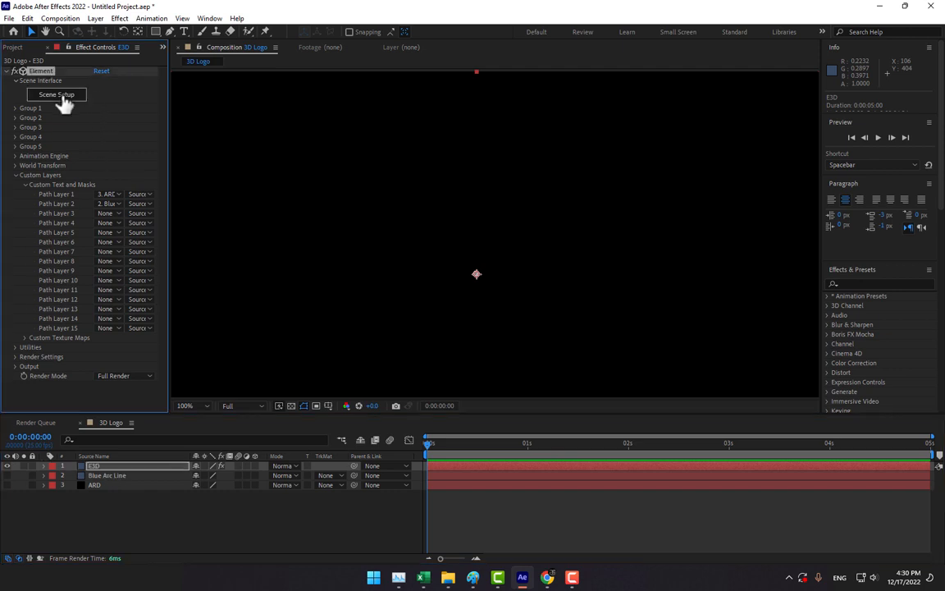
pyautogui.click(60, 96)
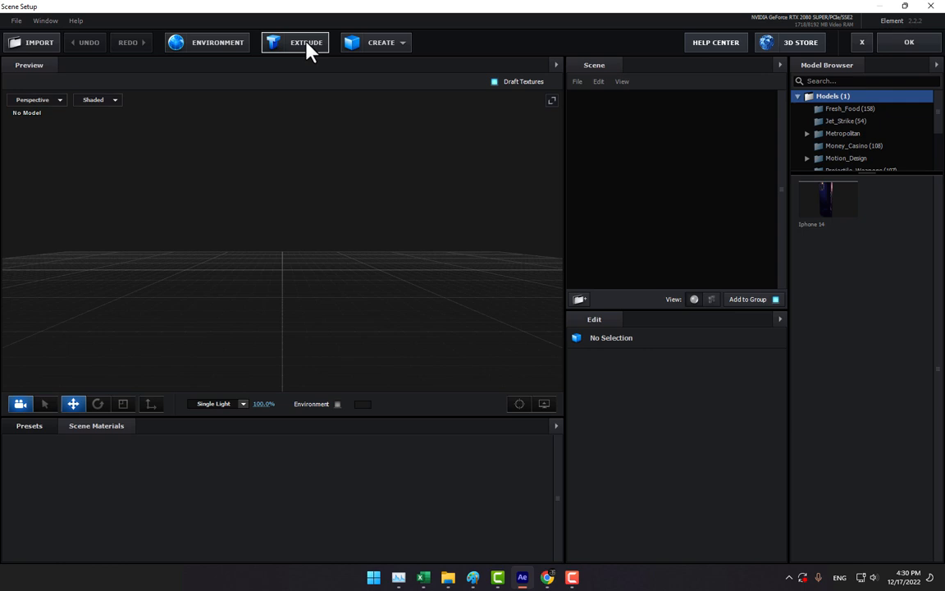
# Step: Extrude the ARD letters and apply the gold material from the Physical presets to the model
pyautogui.click(306, 42)
pyautogui.moveTo(351, 176); pyautogui.dragTo(396, 217)
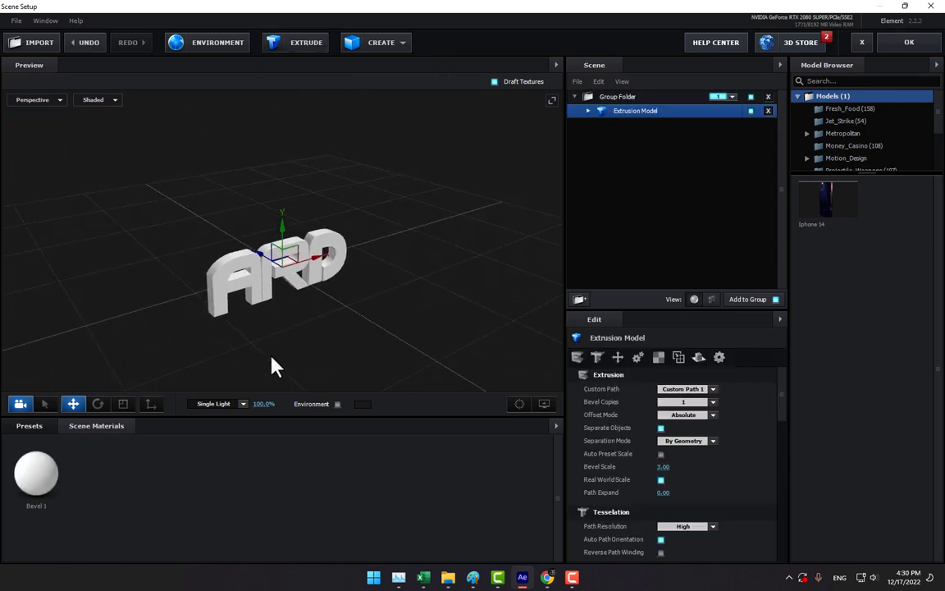
pyautogui.click(53, 428)
pyautogui.click(66, 490)
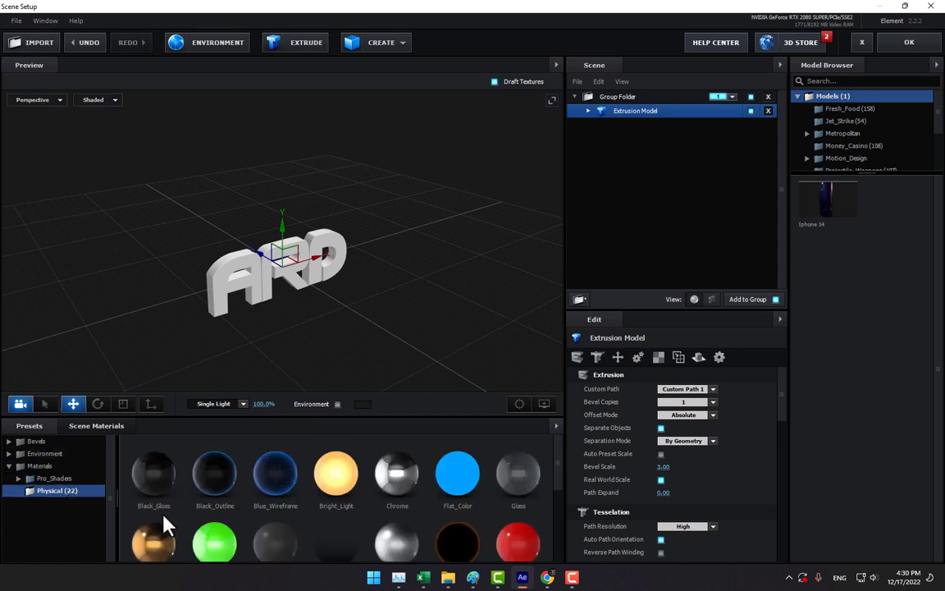
pyautogui.moveTo(154, 537); pyautogui.dragTo(312, 261)
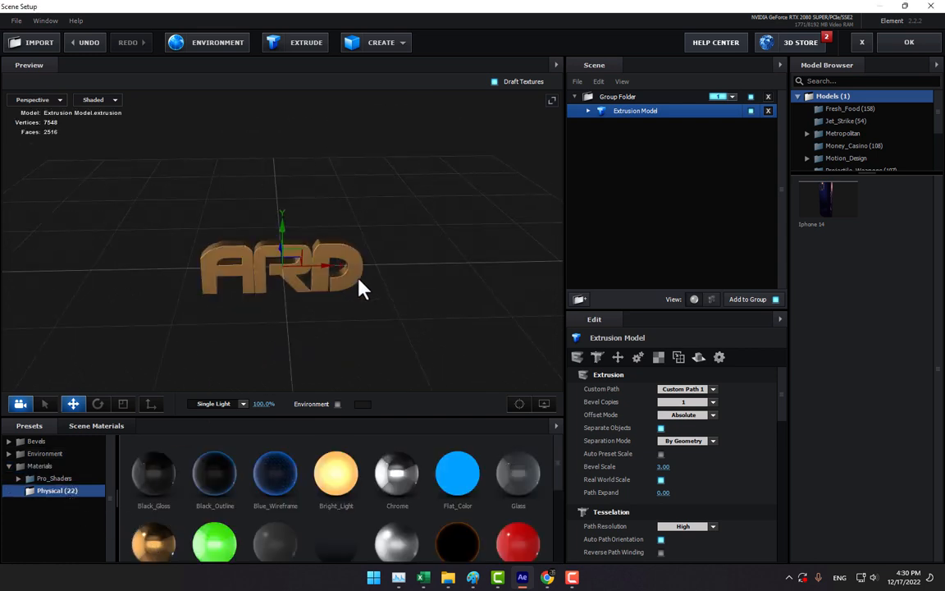
pyautogui.moveTo(380, 295); pyautogui.dragTo(380, 292)
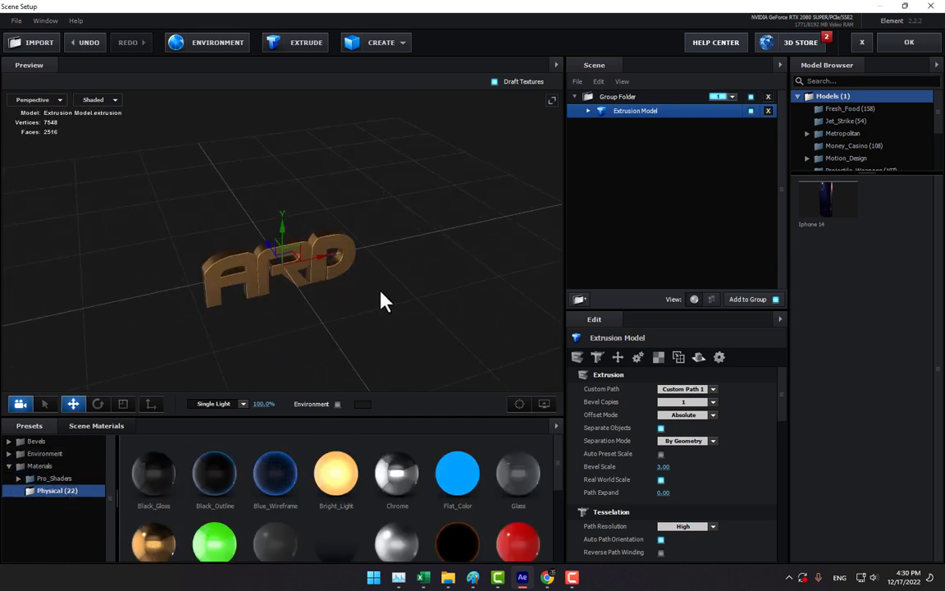
# Step: Duplicate the extrusion model with Custom Path 2 as its path and raise the arc above the ARD letters
pyautogui.rightClick(669, 119)
pyautogui.click(714, 175)
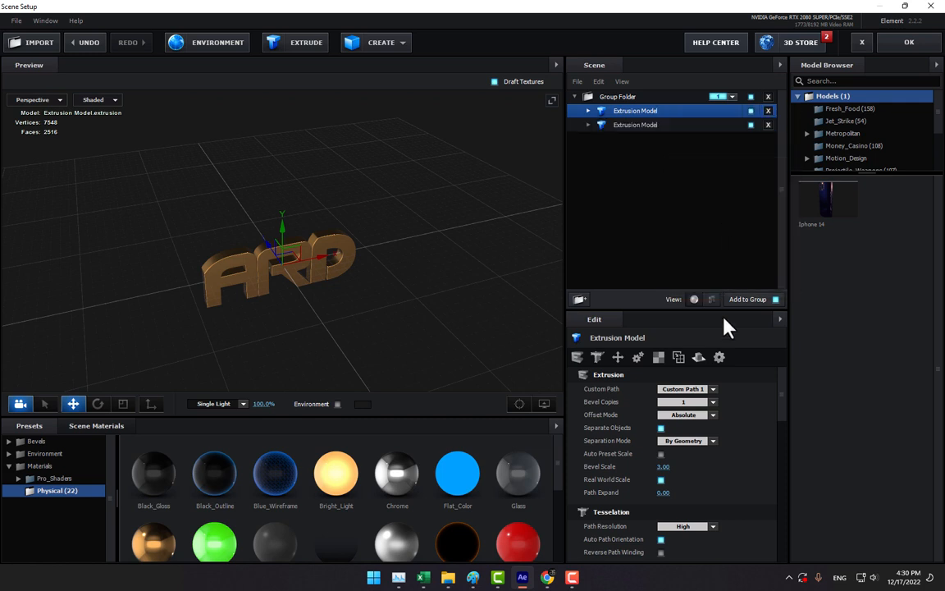
pyautogui.click(713, 389)
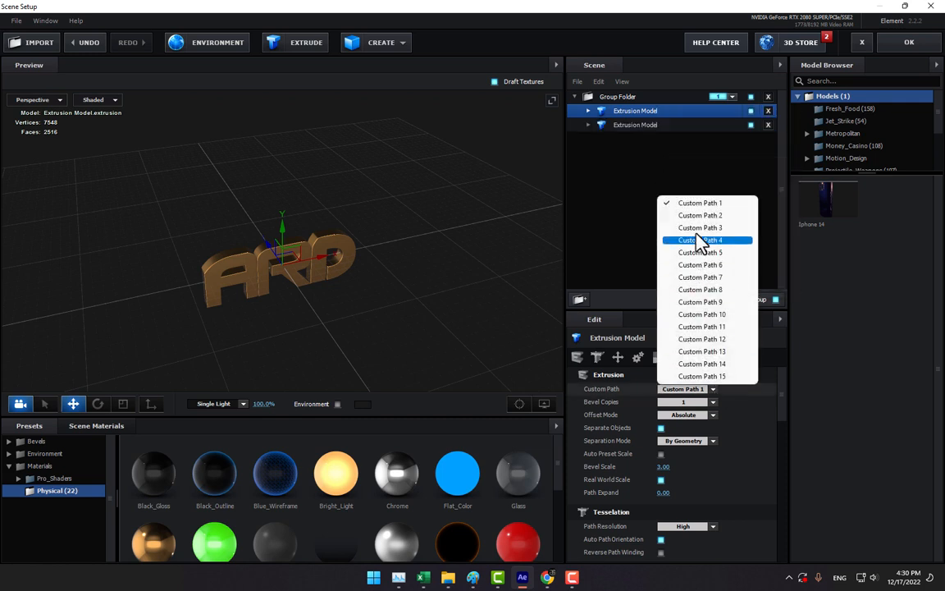
pyautogui.click(708, 215)
pyautogui.moveTo(281, 216); pyautogui.dragTo(280, 173)
pyautogui.moveTo(337, 296)
pyautogui.mouseDown()
pyautogui.moveTo(291, 201)
pyautogui.moveTo(327, 295)
pyautogui.moveTo(352, 302)
pyautogui.mouseUp()
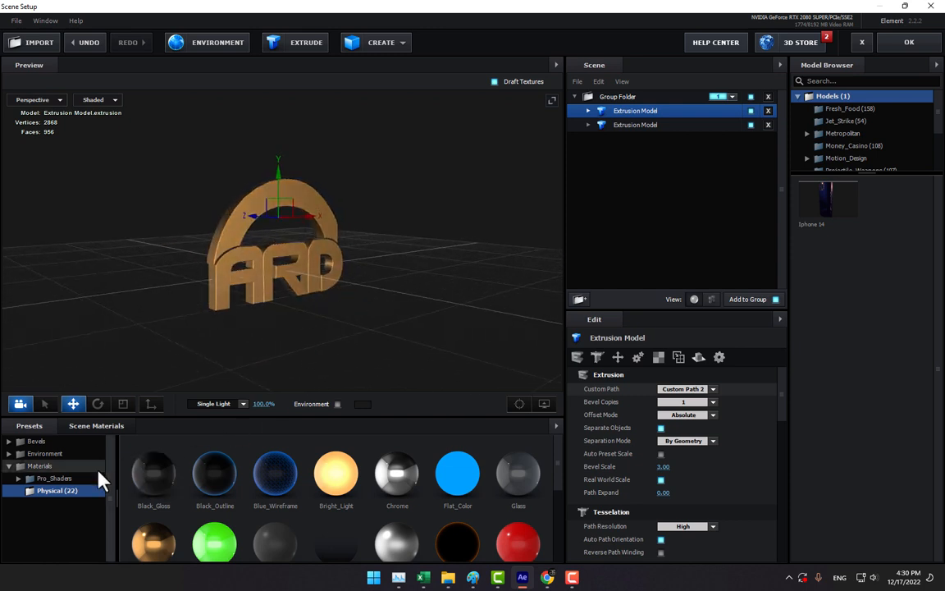
# Step: Try the Step and Teal presets from the Physical bevels on the arc and settle on Century
pyautogui.doubleClick(37, 443)
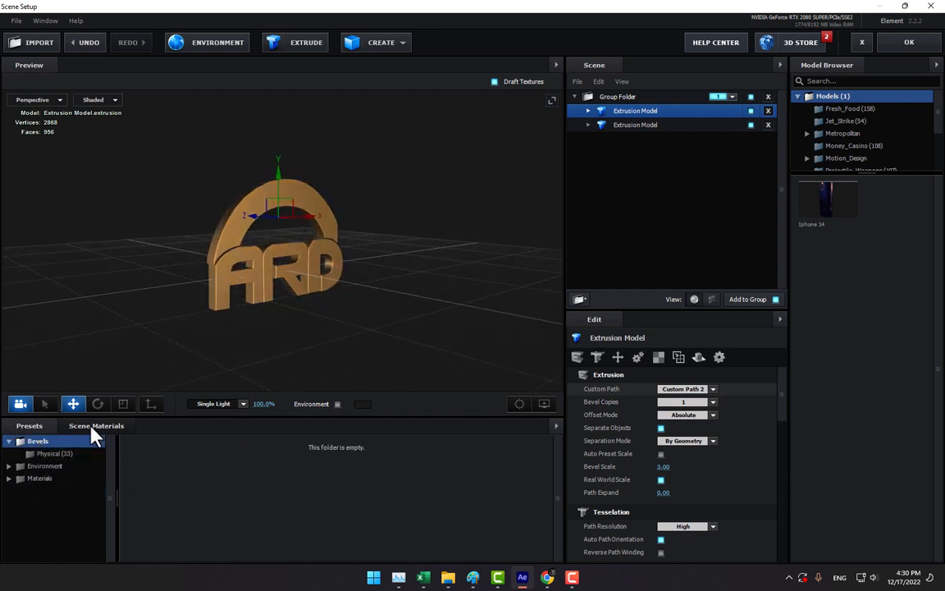
pyautogui.click(56, 457)
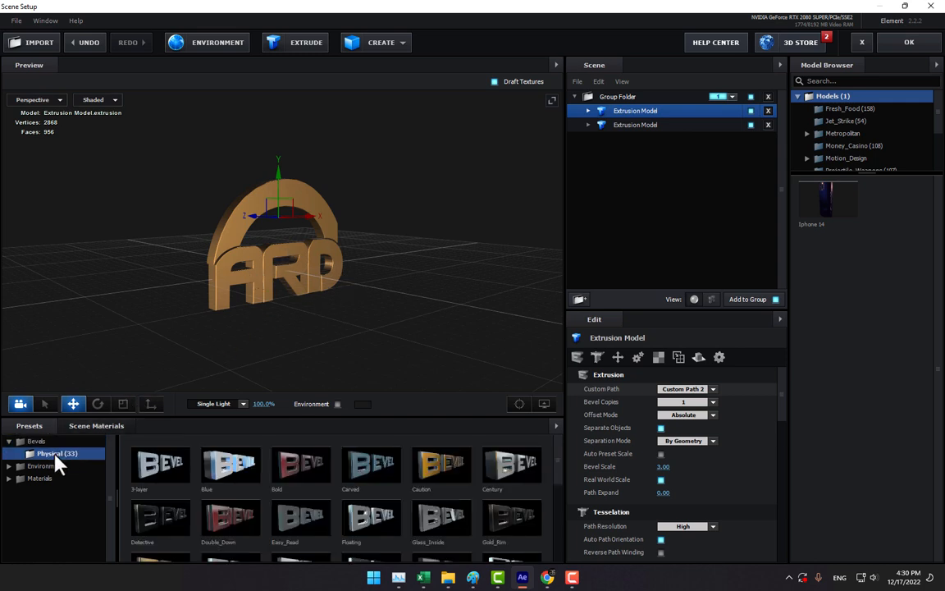
pyautogui.scroll(-5, 384, 483)
pyautogui.click(433, 483)
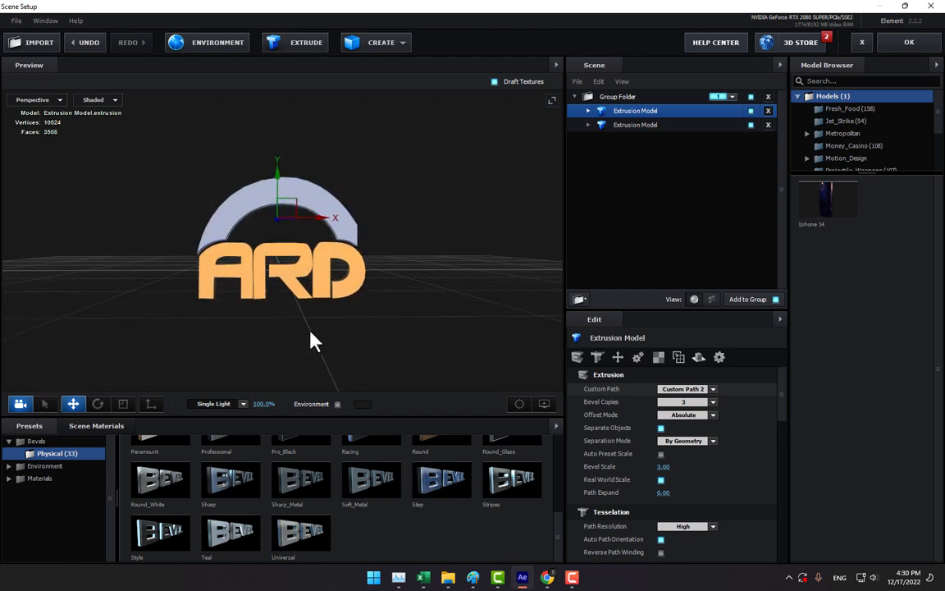
pyautogui.moveTo(311, 331); pyautogui.dragTo(336, 407)
pyautogui.click(234, 531)
pyautogui.scroll(3, 361, 495)
pyautogui.scroll(2, 436, 521)
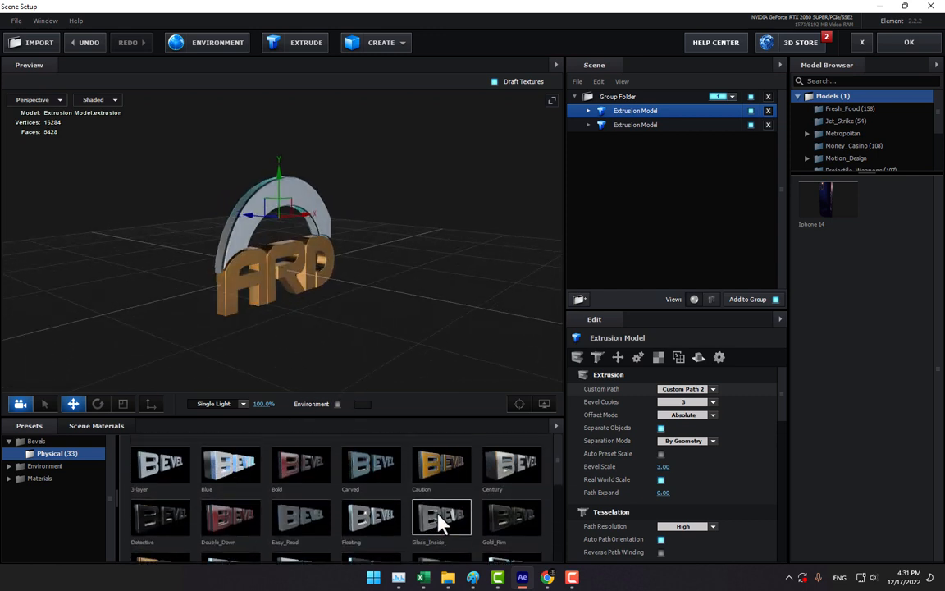
pyautogui.click(502, 468)
# Step: Scale the arc's depth along Z to about 39.6% so it matches the thickness of the letters
pyautogui.moveTo(375, 307)
pyautogui.mouseDown()
pyautogui.moveTo(352, 313)
pyautogui.moveTo(379, 308)
pyautogui.mouseUp()
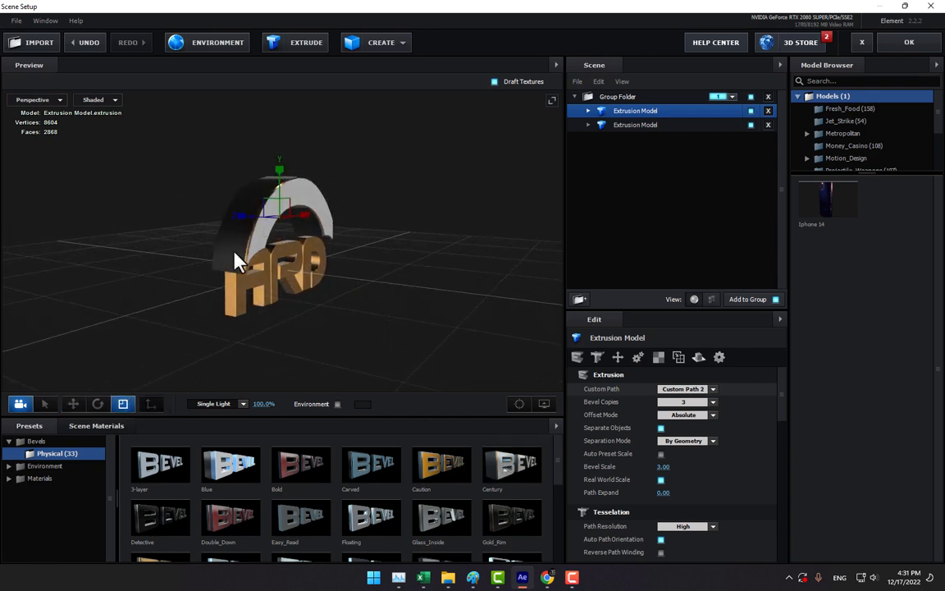
pyautogui.moveTo(239, 217); pyautogui.dragTo(247, 220)
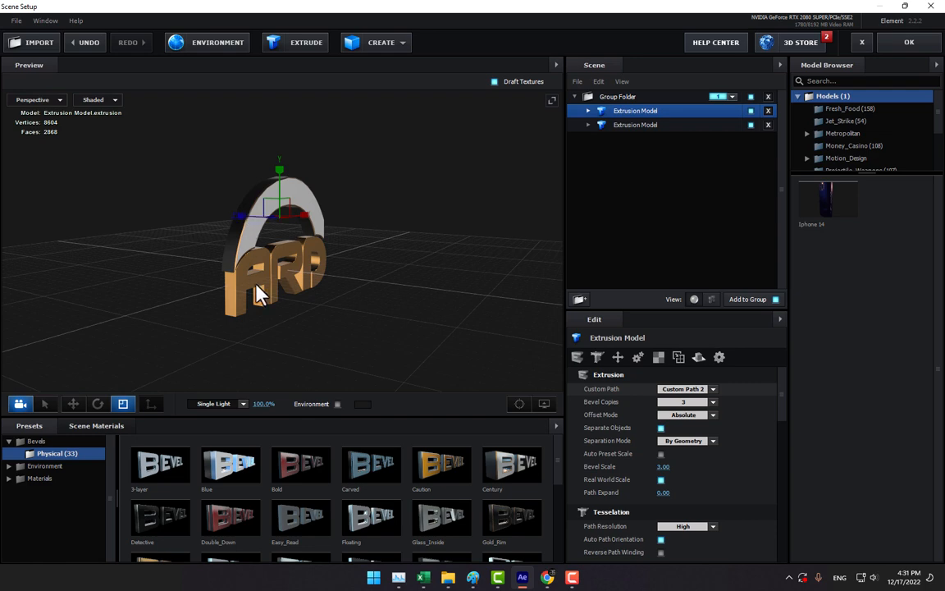
pyautogui.moveTo(257, 295); pyautogui.dragTo(213, 314)
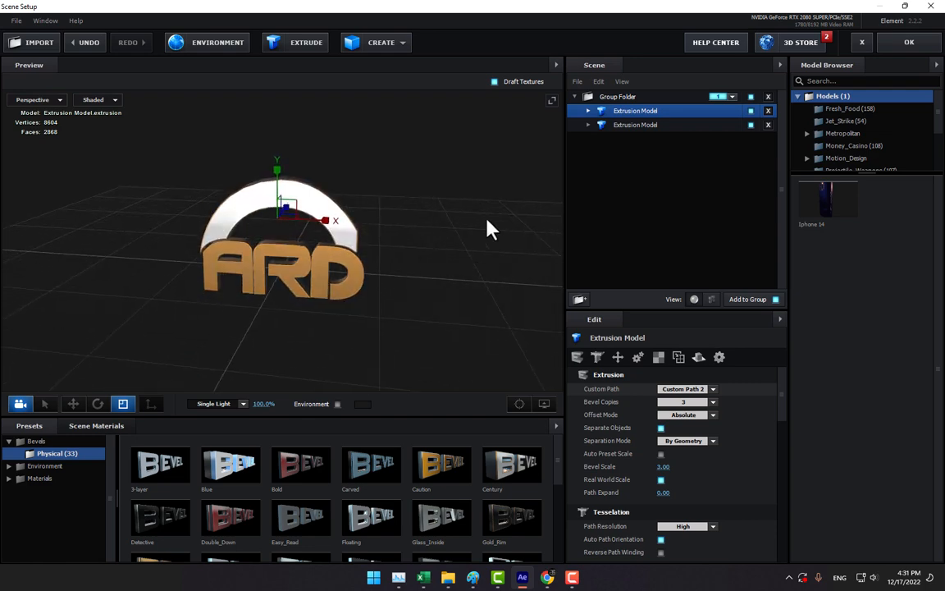
# Step: Set the arc model's path resolution to Extreme after comparing the Low and Ultra settings
pyautogui.click(588, 110)
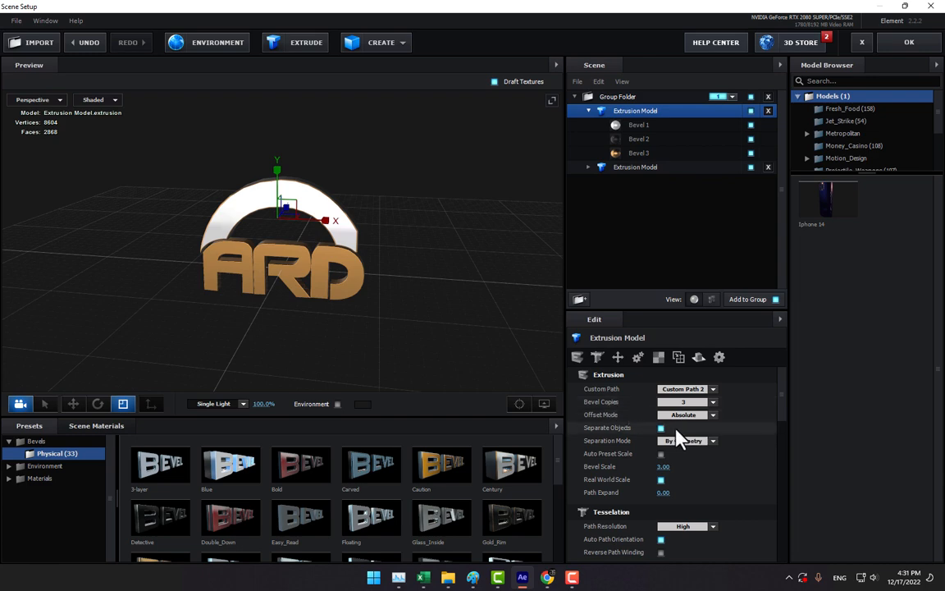
pyautogui.scroll(-4, 744, 459)
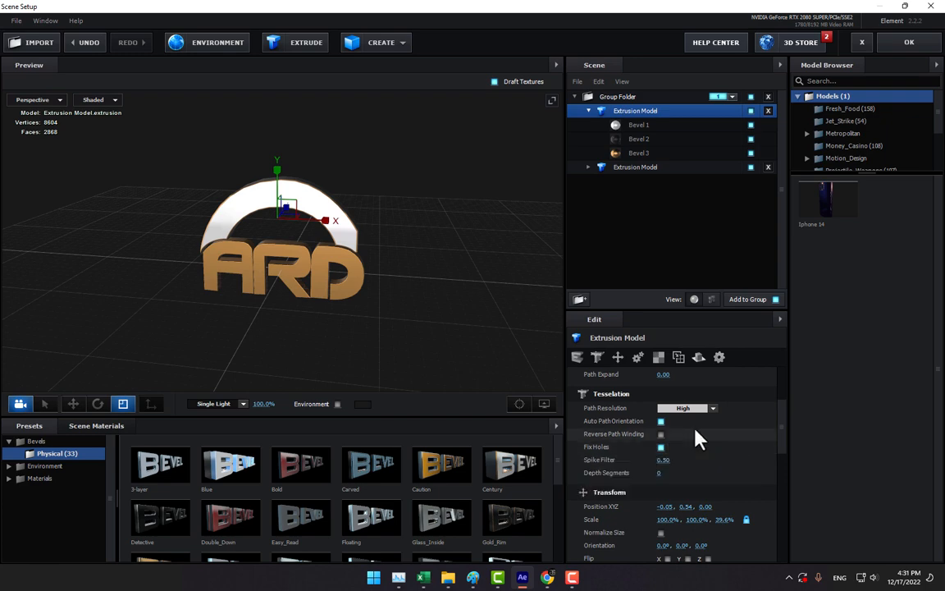
pyautogui.scroll(2, 712, 412)
pyautogui.click(712, 413)
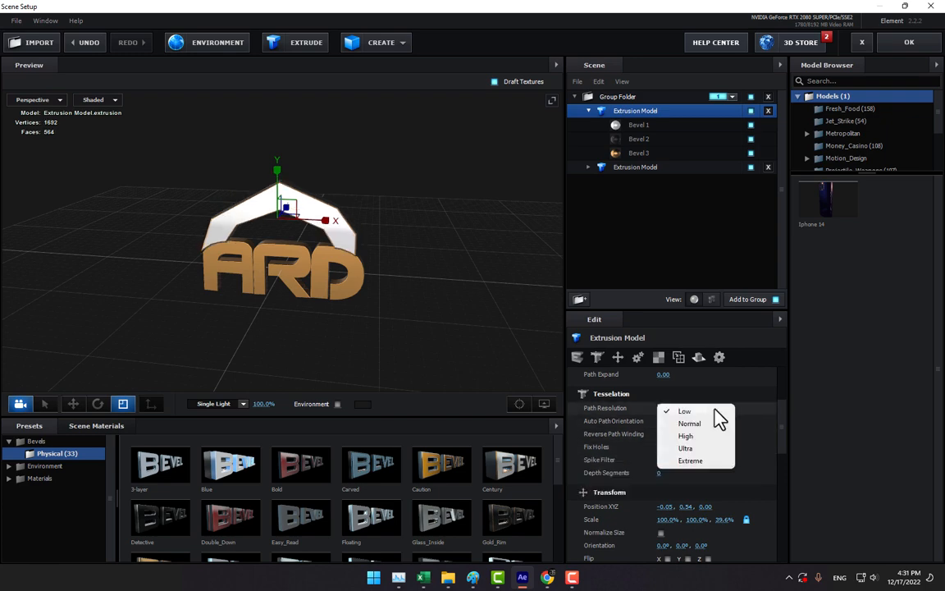
pyautogui.click(703, 451)
pyautogui.click(712, 408)
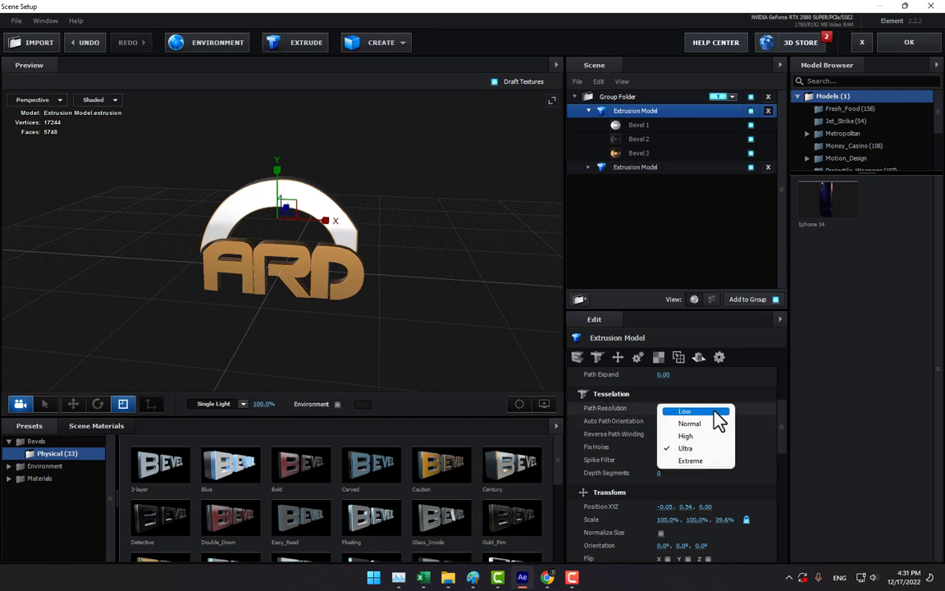
pyautogui.click(715, 413)
pyautogui.click(712, 409)
pyautogui.click(704, 462)
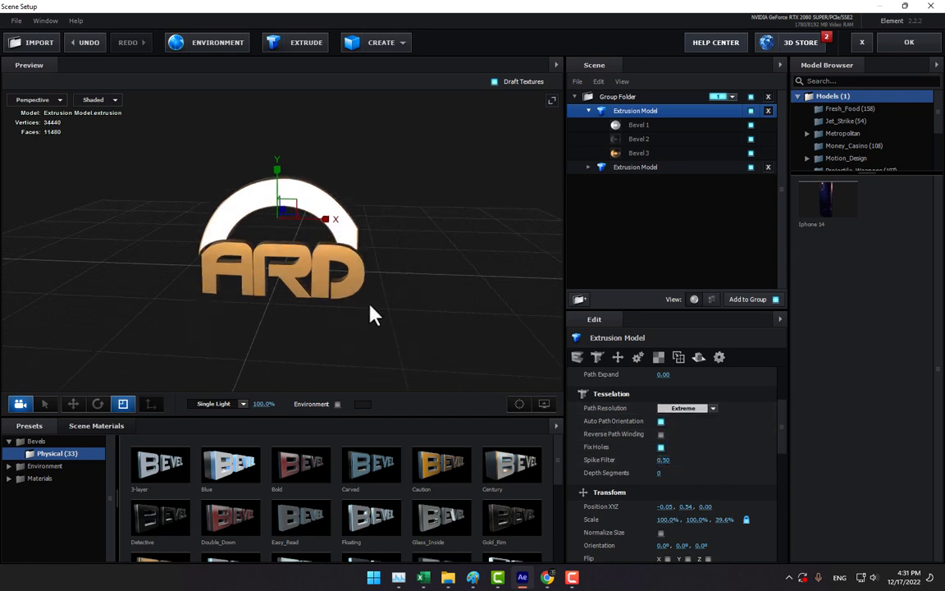
pyautogui.moveTo(412, 308); pyautogui.dragTo(388, 308)
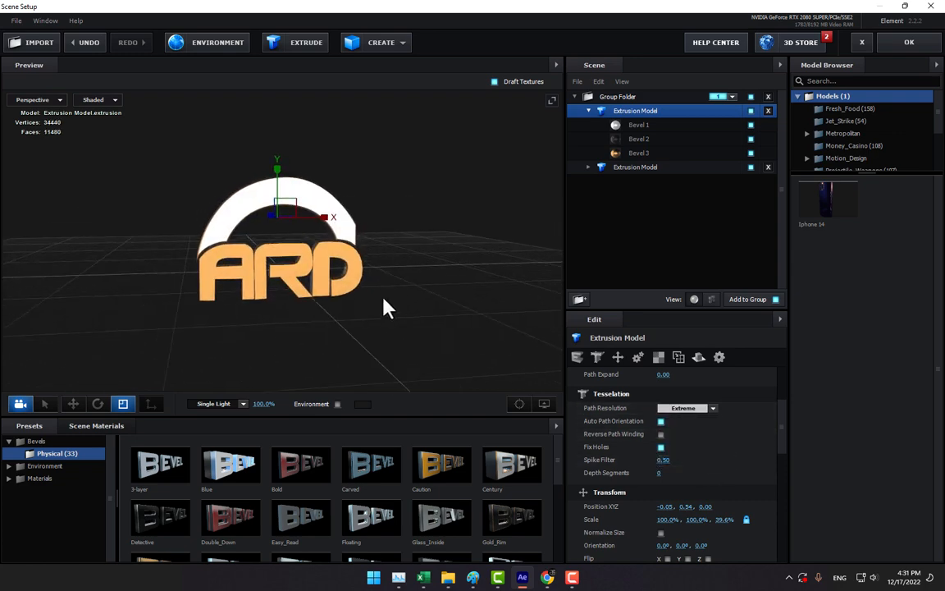
# Step: Replace the scene's environment texture with Basic_2K_14.dds and check the reflections on the logo
pyautogui.click(206, 46)
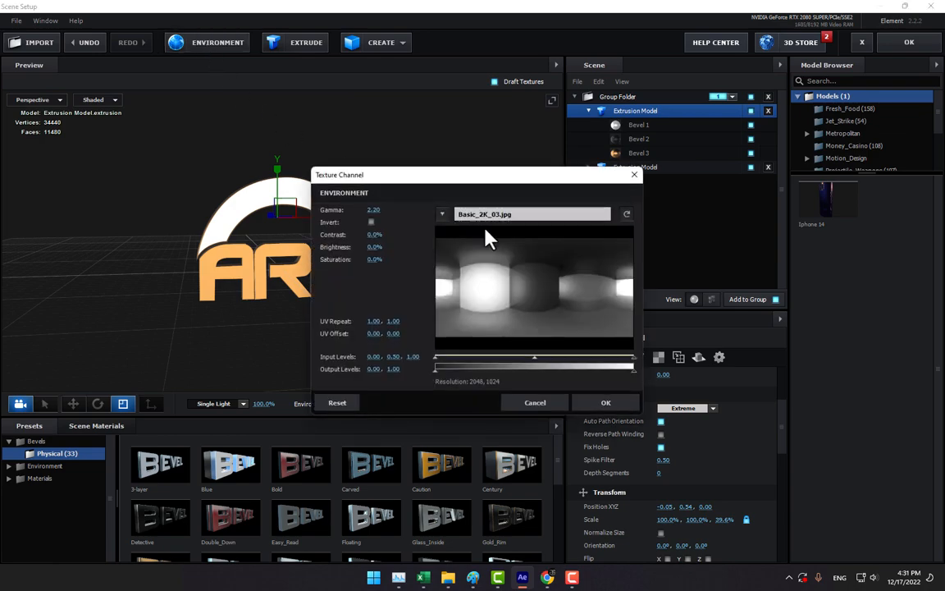
pyautogui.click(505, 217)
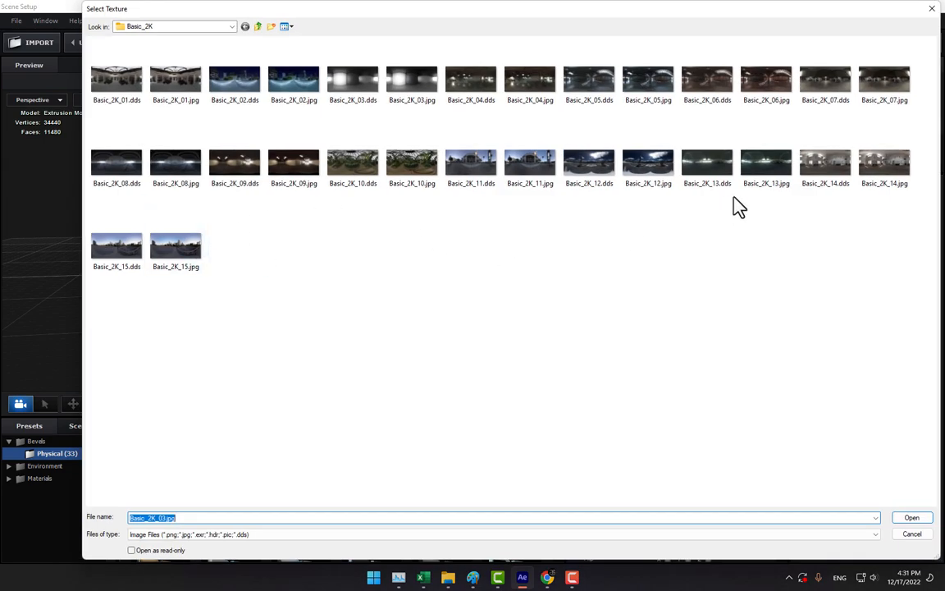
pyautogui.doubleClick(766, 164)
pyautogui.click(605, 404)
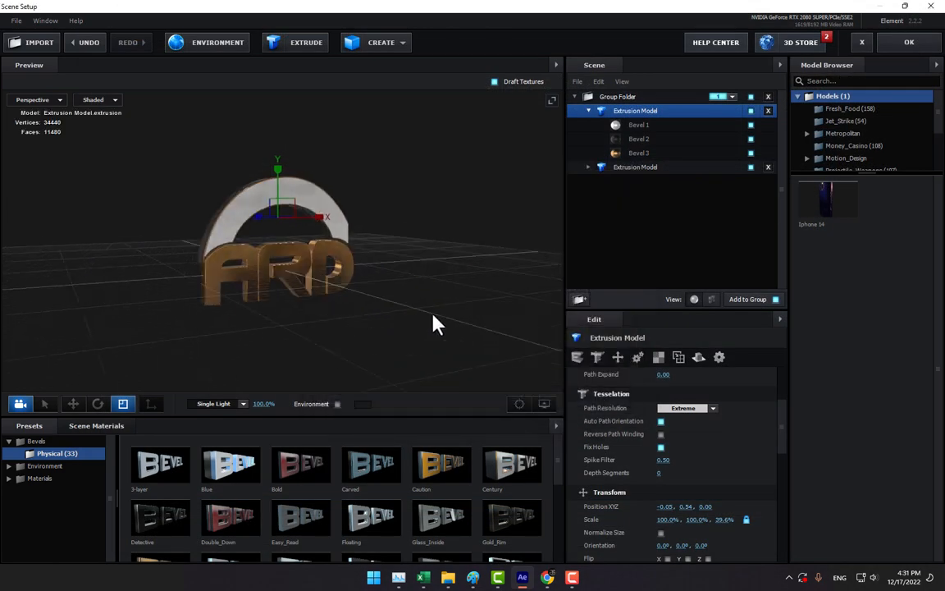
pyautogui.moveTo(433, 315); pyautogui.dragTo(411, 313)
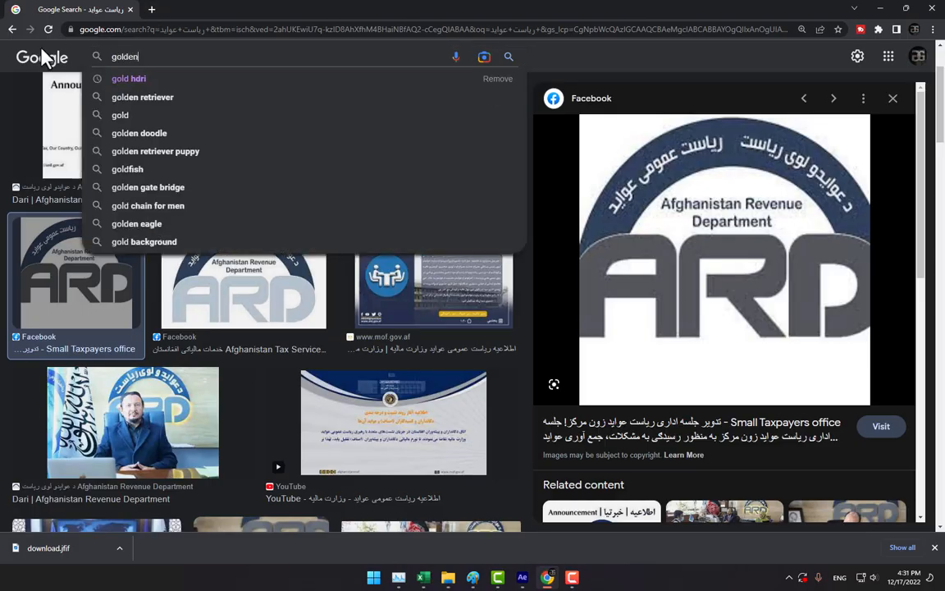
# Step: In Chrome, search Google Images for "golden hdri" and open the HDRSource panorama of a room with a round table
pyautogui.write('hdri')
pyautogui.press('Return')
pyautogui.scroll(-10, 633, 302)
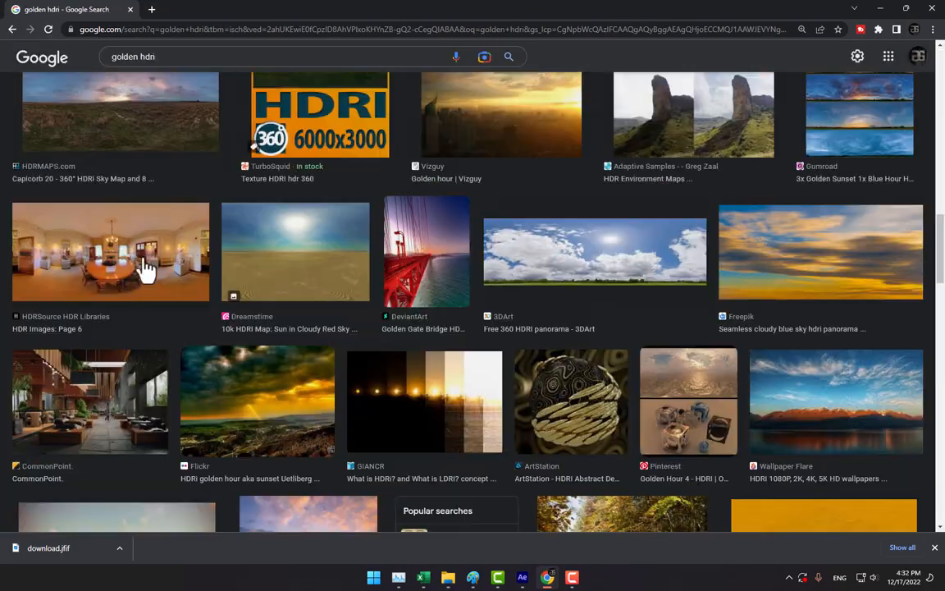
pyautogui.click(146, 271)
pyautogui.click(739, 348)
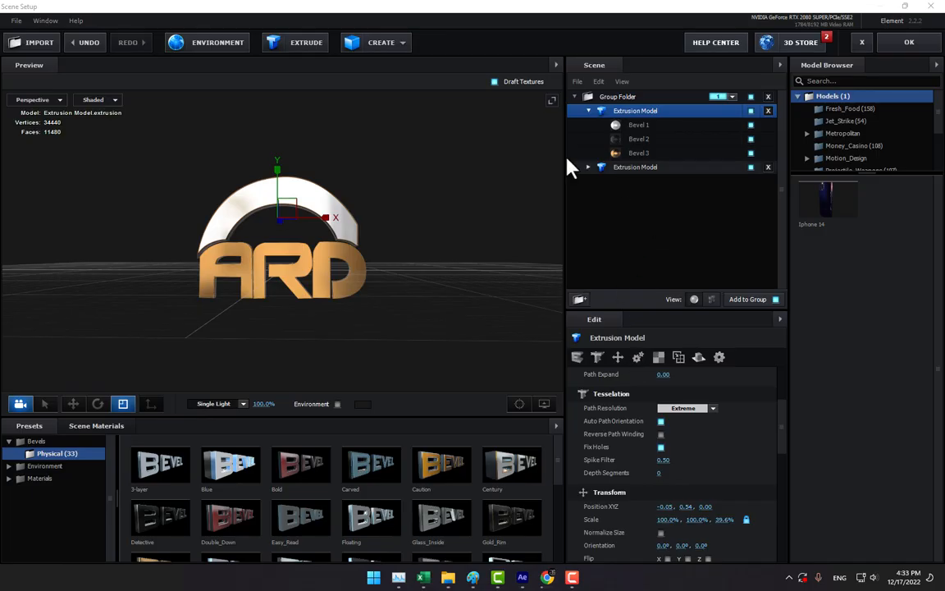
# Step: Replace the scene's environment texture with the MuseumWood_Redpath_PREVIEW.jpg panorama from the Desktop
pyautogui.click(218, 44)
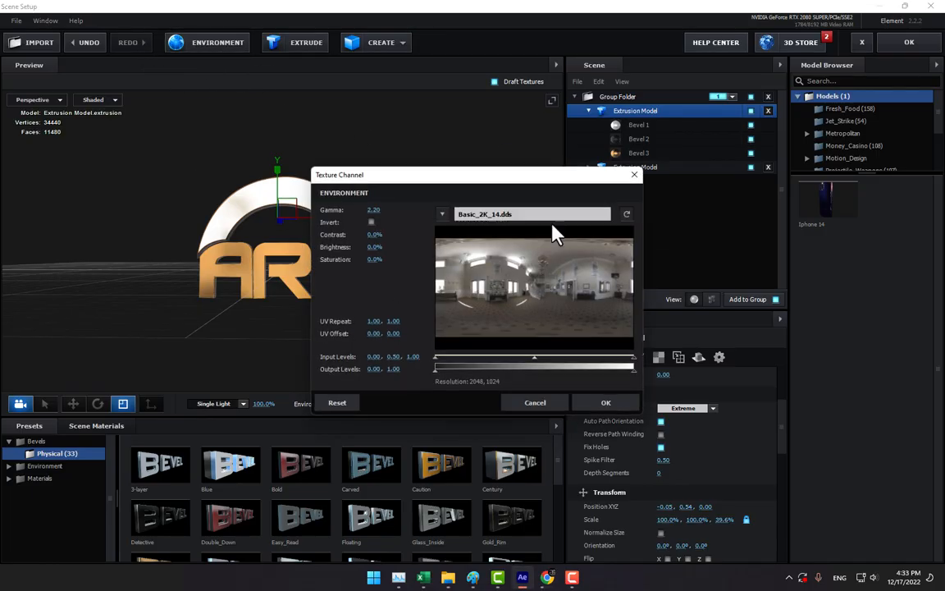
pyautogui.click(550, 253)
pyautogui.click(167, 28)
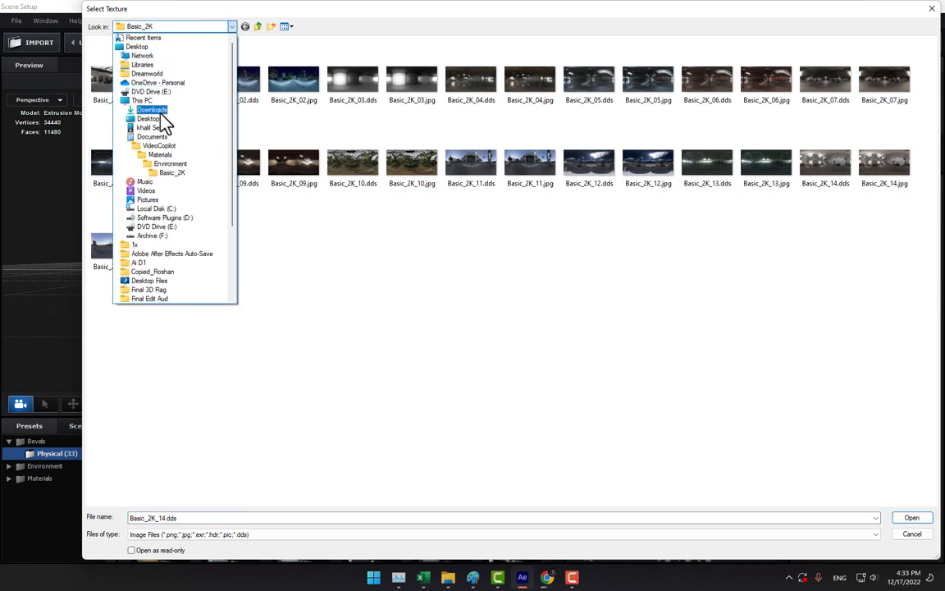
pyautogui.click(151, 119)
pyautogui.scroll(-15, 500, 325)
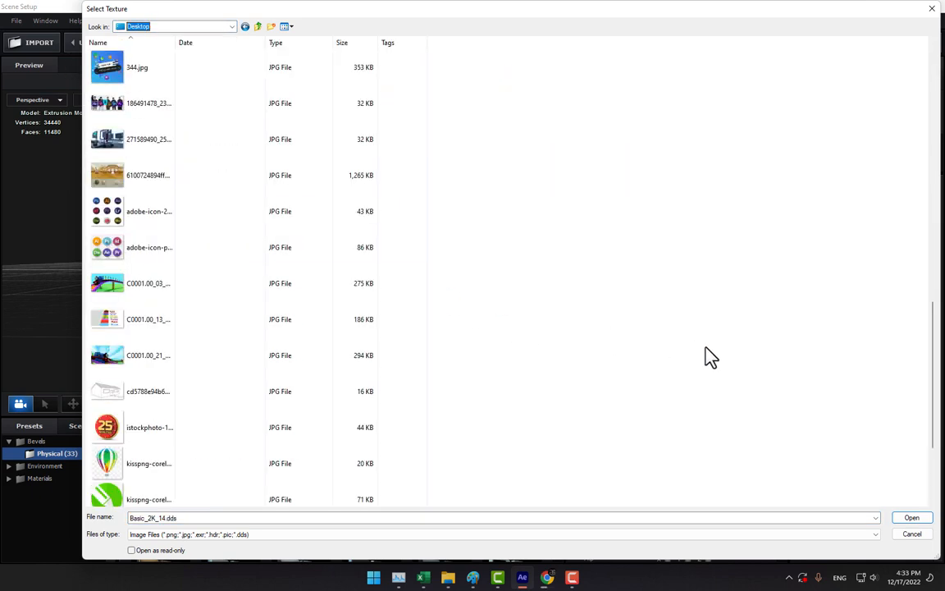
pyautogui.scroll(5, 566, 313)
pyautogui.scroll(-2, 200, 359)
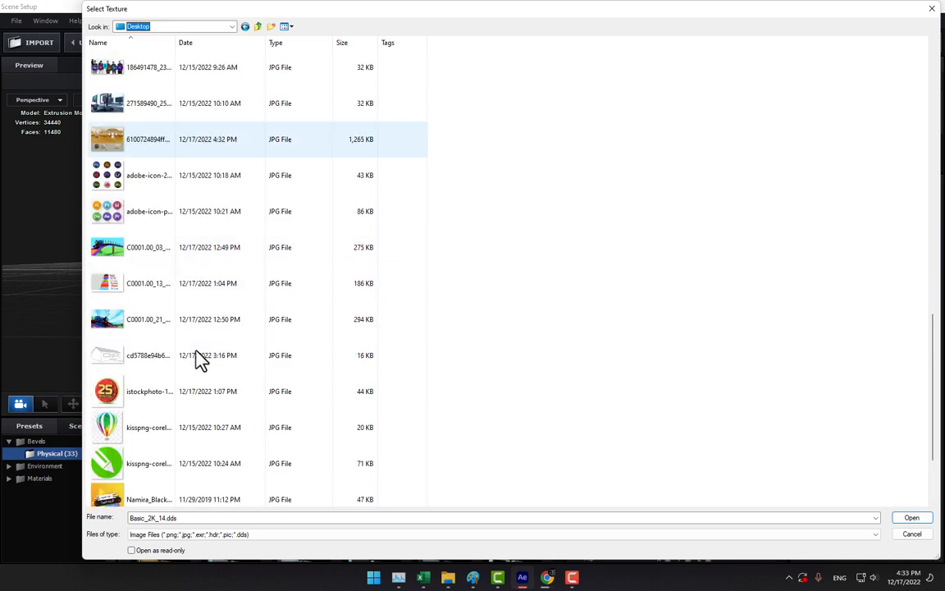
pyautogui.doubleClick(144, 151)
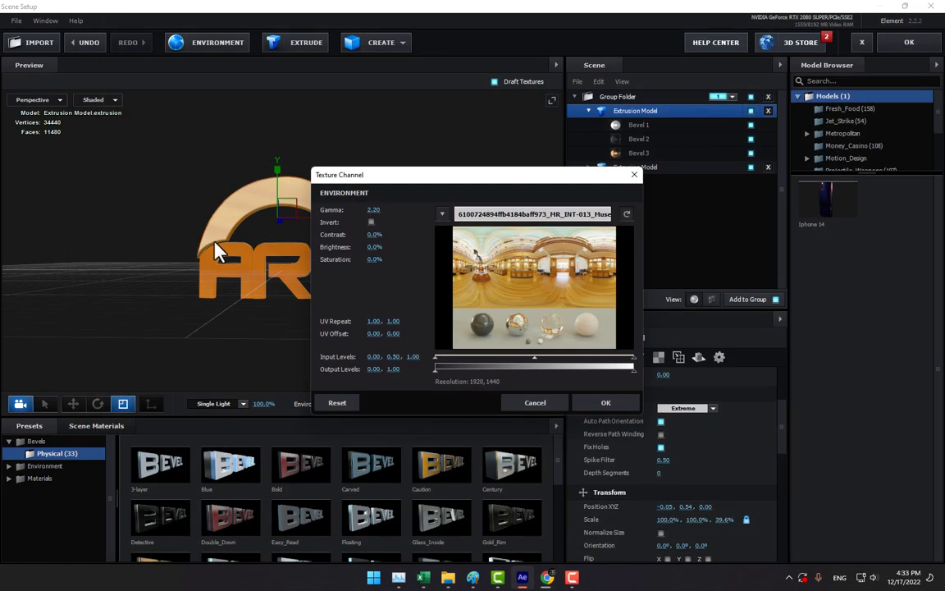
pyautogui.click(607, 403)
# Step: Set the scene preview lighting to 360 and inspect the reflections on the logo
pyautogui.click(218, 404)
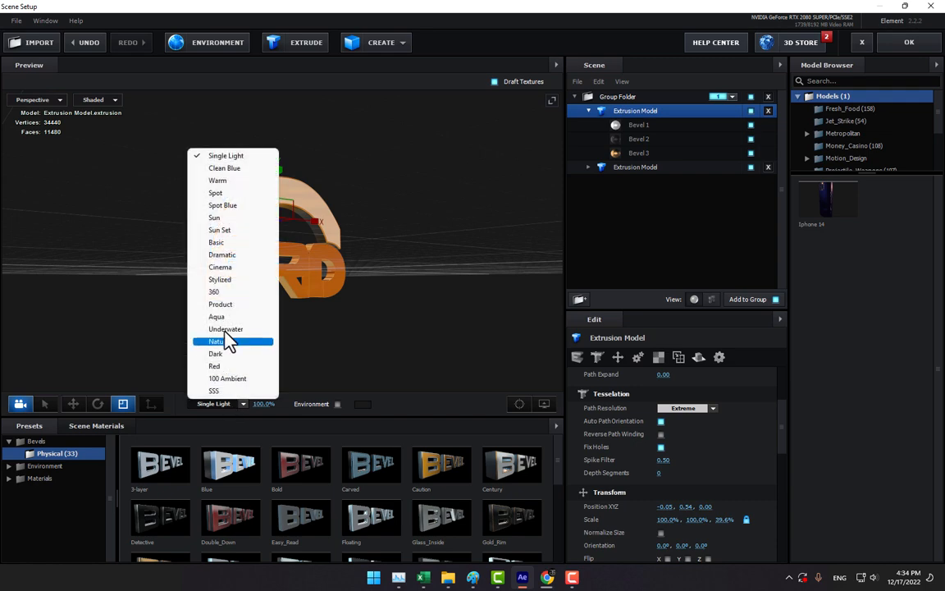
pyautogui.click(214, 292)
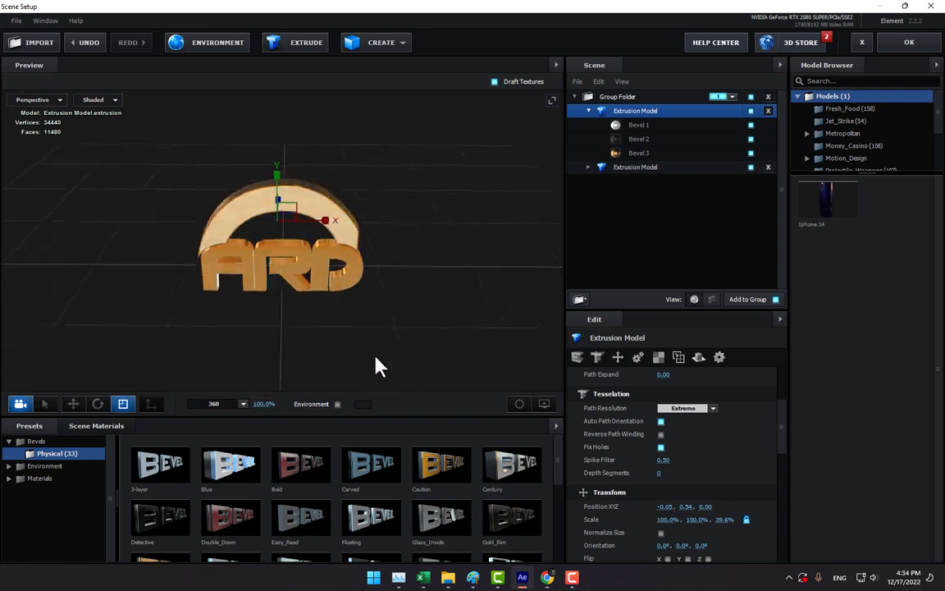
pyautogui.moveTo(376, 366); pyautogui.dragTo(388, 348)
# Step: Try 1008_GALLERY_INT_MID_02.jpg from the Desktop as the scene's environment texture
pyautogui.click(245, 45)
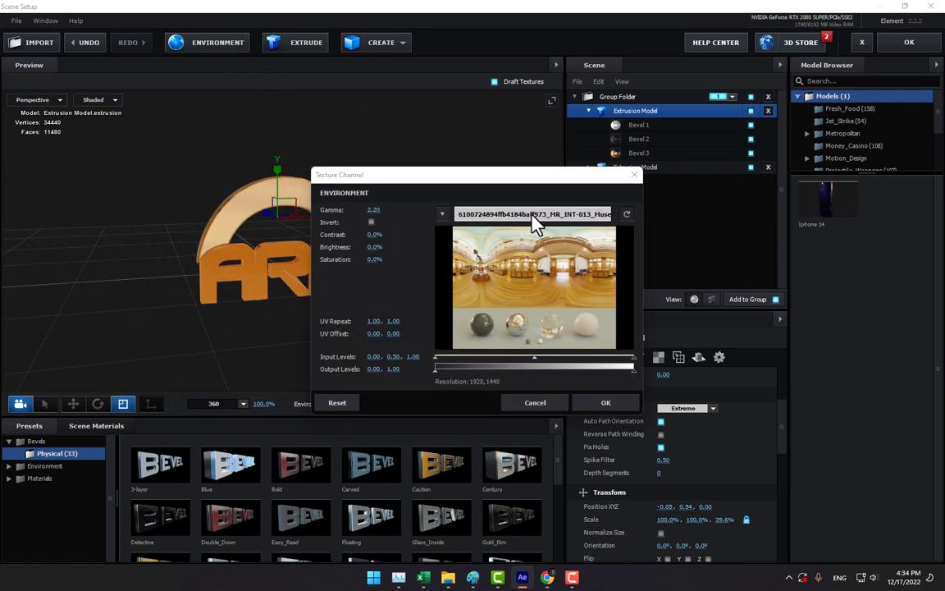
pyautogui.click(472, 212)
pyautogui.doubleClick(214, 402)
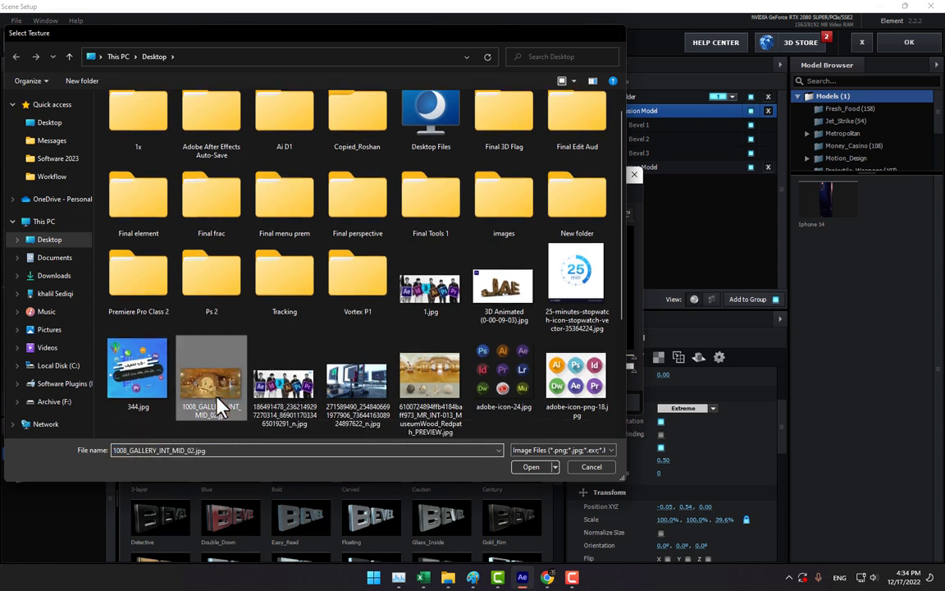
pyautogui.click(608, 410)
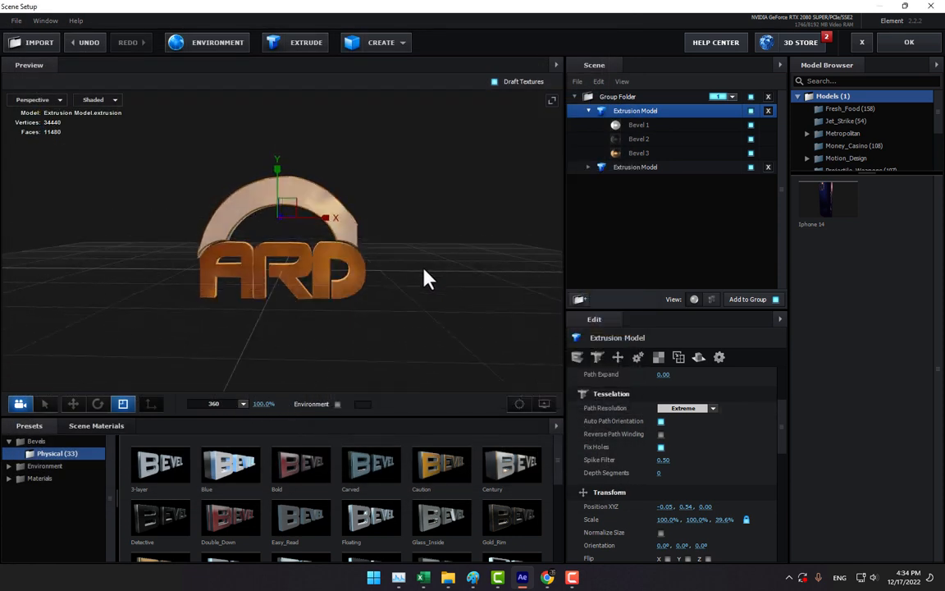
# Step: Set the environment texture back to the MuseumWood_Redpath_PREVIEW.jpg panorama and apply the scene to the composition
pyautogui.click(241, 40)
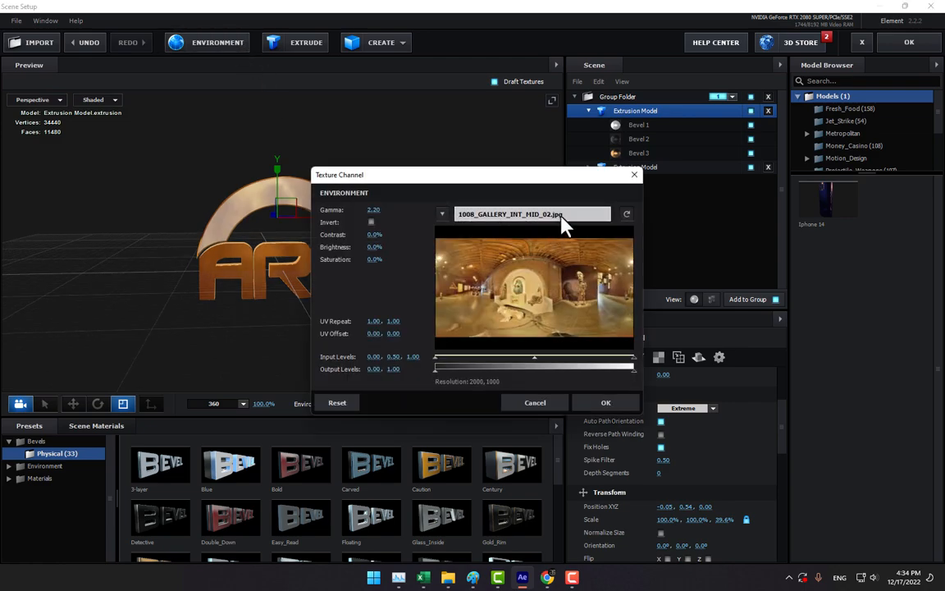
pyautogui.click(563, 222)
pyautogui.scroll(-3, 447, 333)
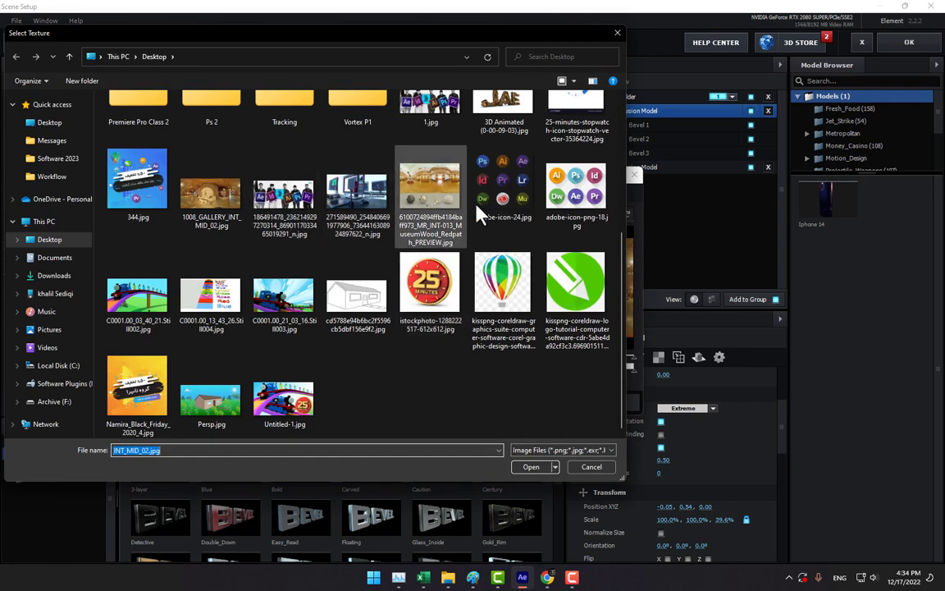
pyautogui.doubleClick(448, 188)
pyautogui.click(613, 398)
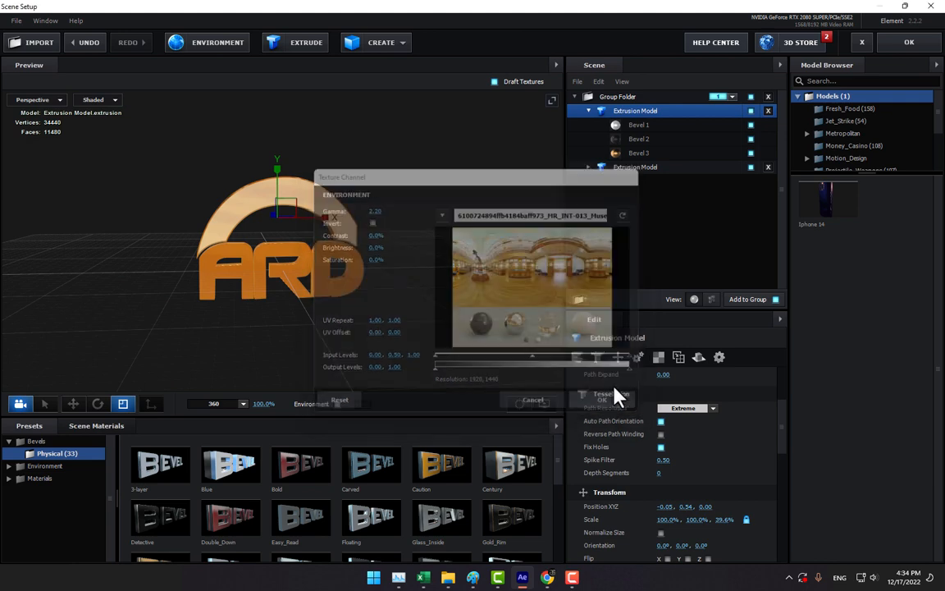
pyautogui.click(910, 42)
# Step: Add a two-node camera with the 24mm preset to the 3D Logo composition
pyautogui.rightClick(358, 395)
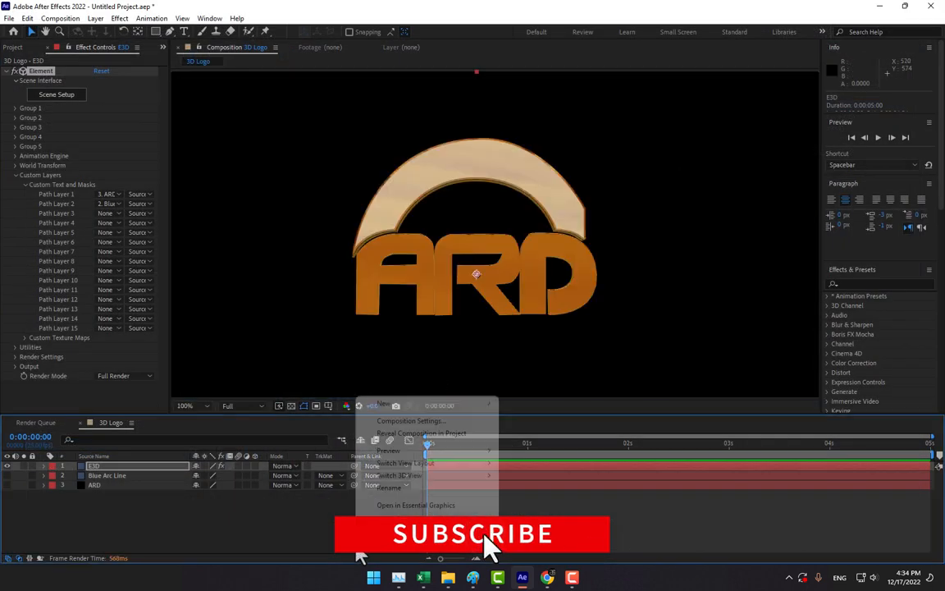
pyautogui.moveTo(461, 411)
pyautogui.click(531, 458)
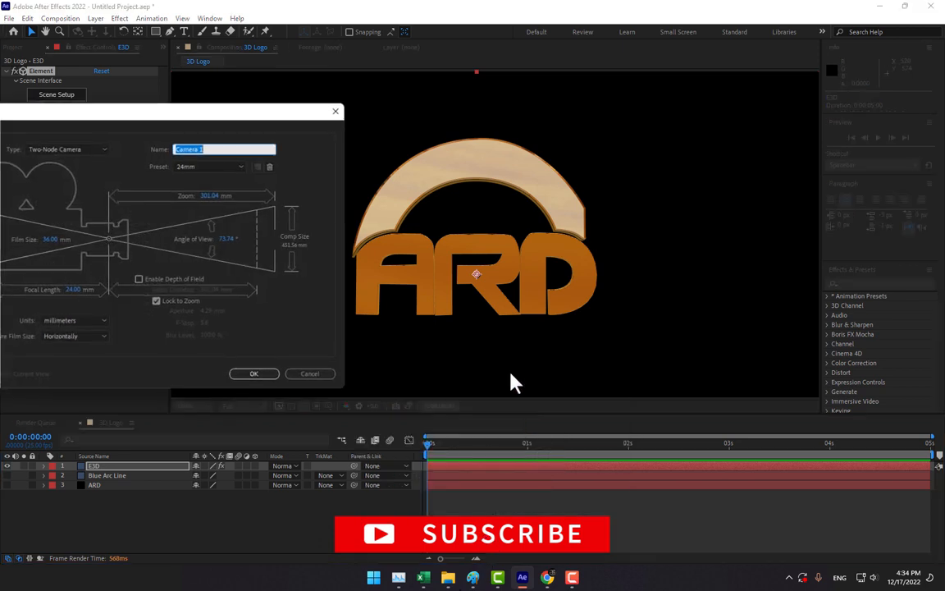
pyautogui.click(256, 374)
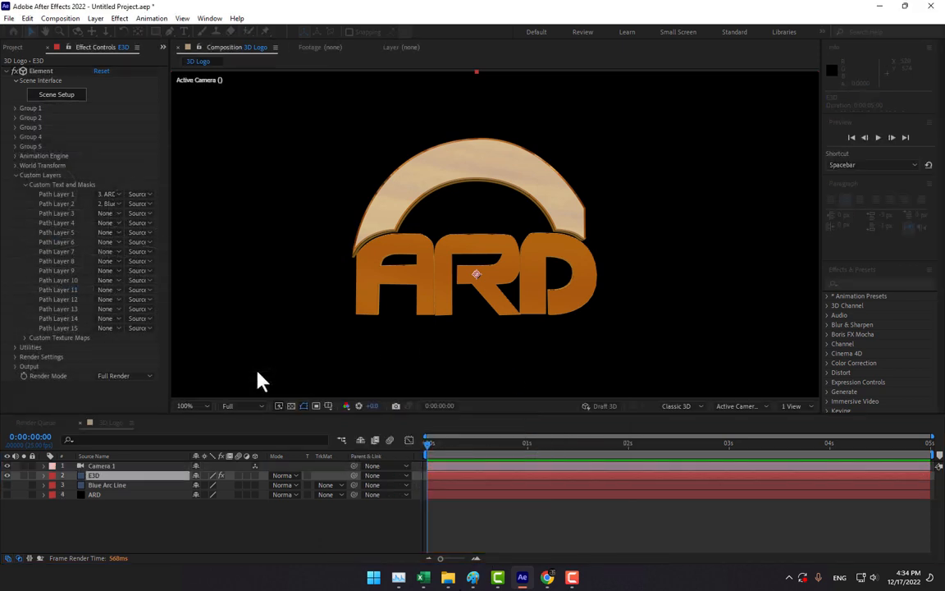
# Step: Set the added lighting in the E3D layer's render settings to 360 after trying Cinema
pyautogui.click(100, 475)
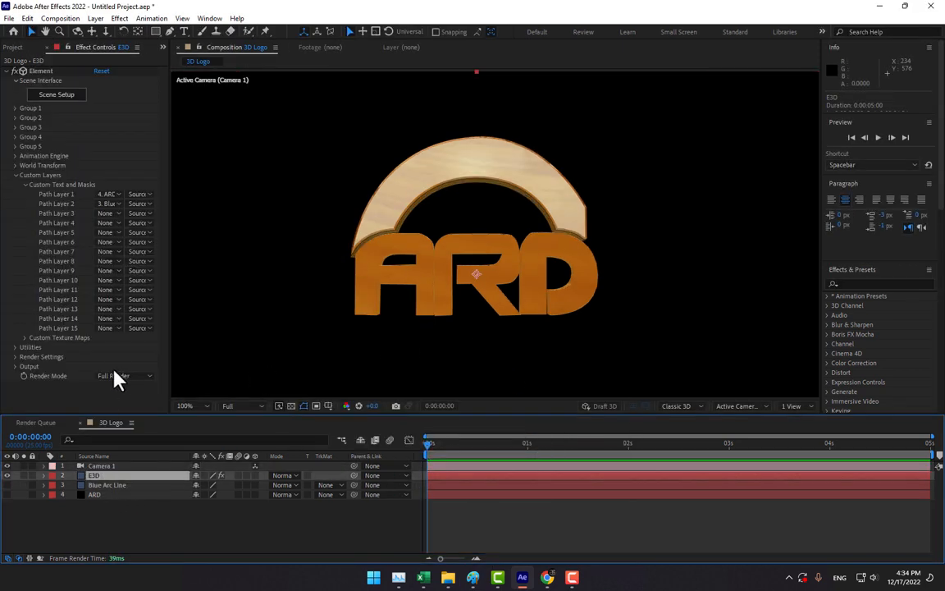
pyautogui.click(14, 176)
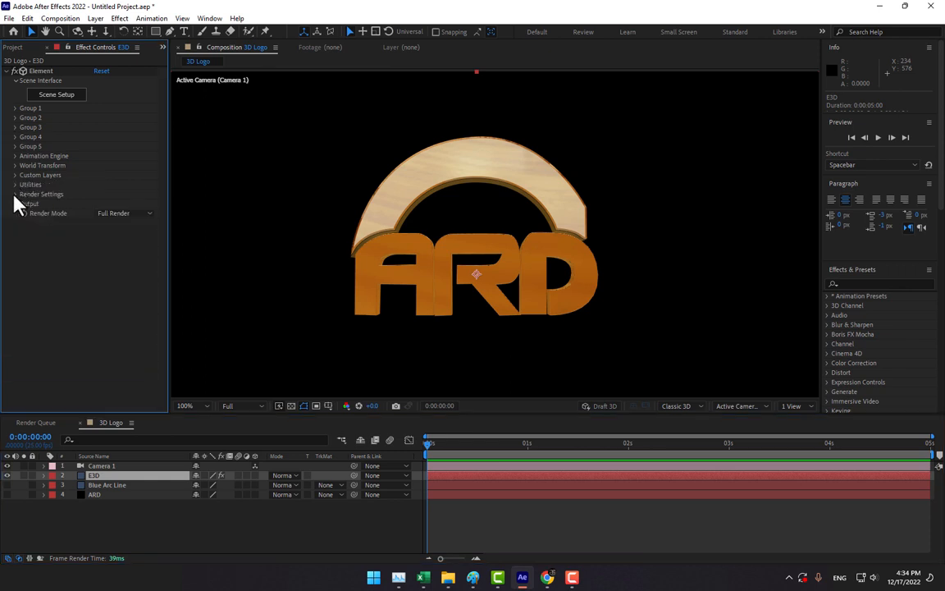
pyautogui.click(14, 194)
pyautogui.click(25, 213)
pyautogui.click(115, 242)
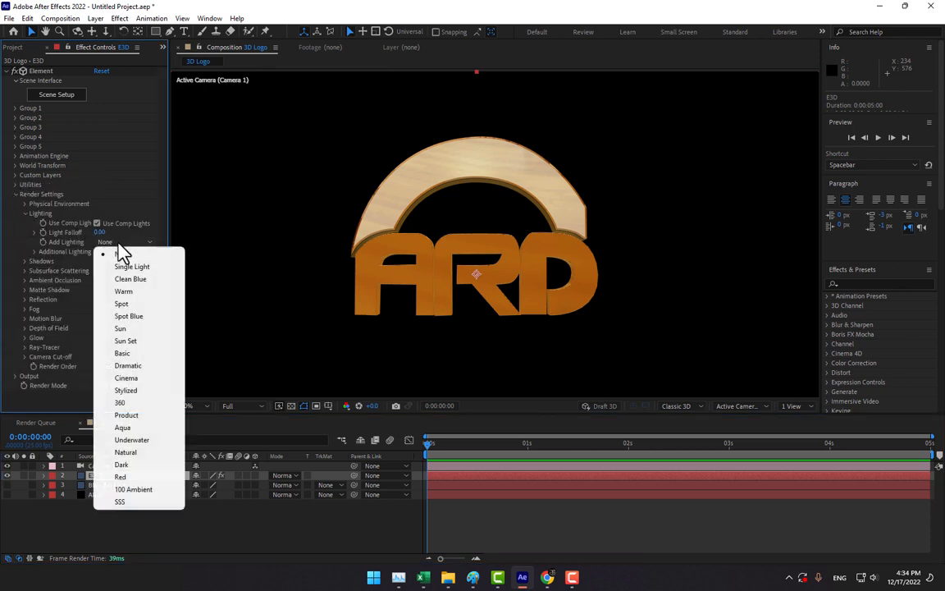
pyautogui.click(128, 379)
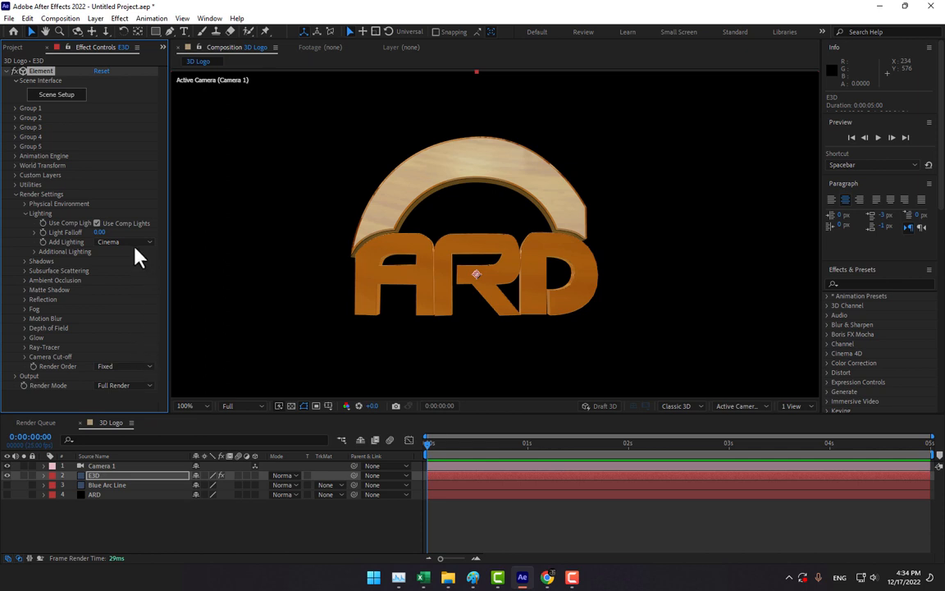
pyautogui.click(136, 243)
pyautogui.click(148, 397)
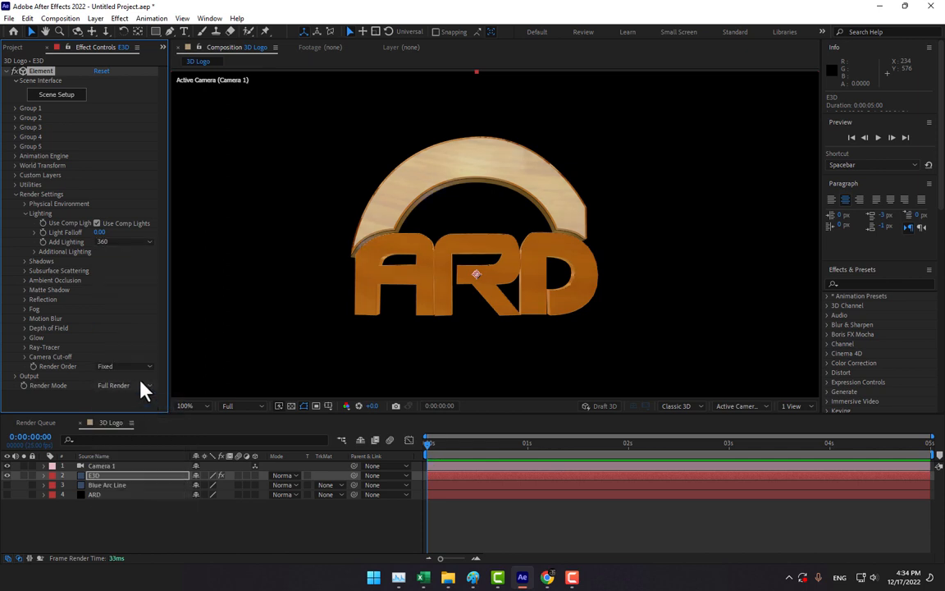
# Step: Rotate the E3D layer's additional lighting to 27° on X, 221° on Y and 39° on Z
pyautogui.click(33, 252)
pyautogui.click(44, 270)
pyautogui.moveTo(105, 280); pyautogui.dragTo(233, 286)
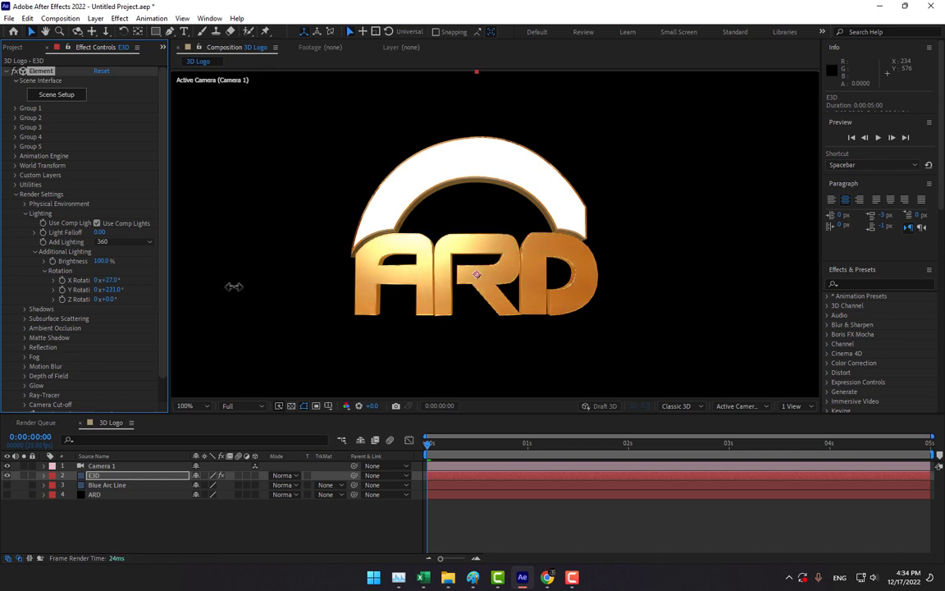
pyautogui.moveTo(108, 300); pyautogui.dragTo(134, 301)
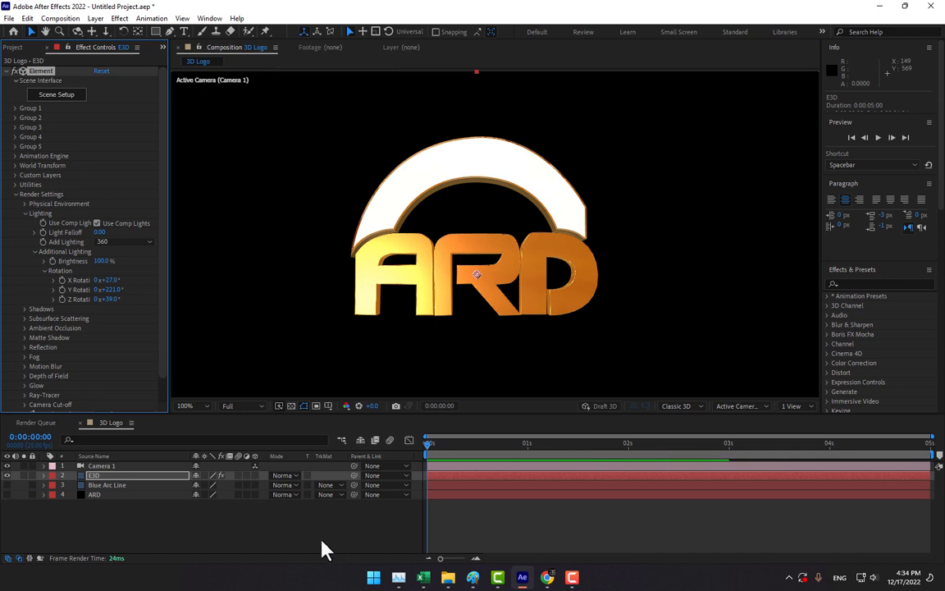
# Step: Select the Camera 1 layer and activate the camera orbit tool
pyautogui.rightClick(257, 540)
pyautogui.click(129, 467)
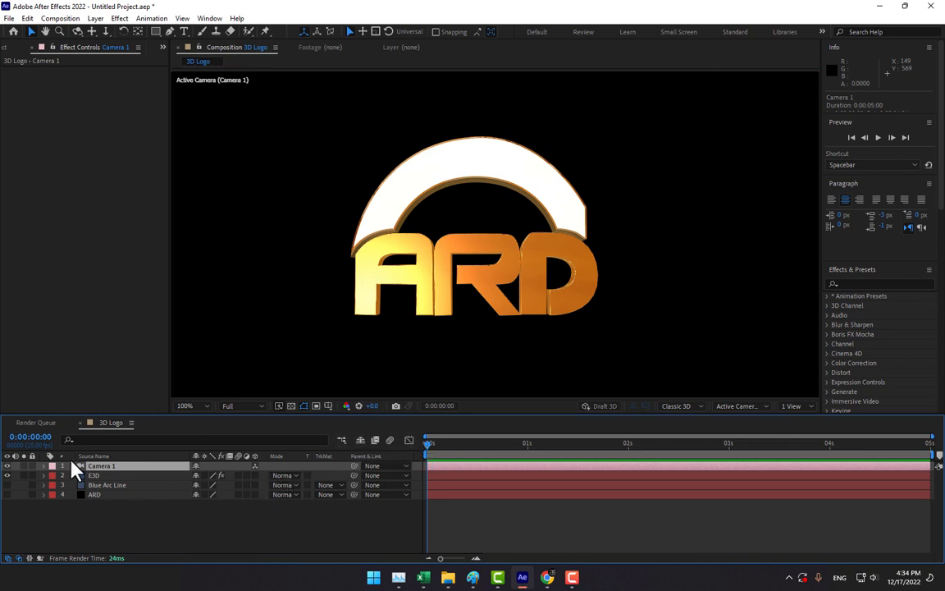
pyautogui.click(78, 31)
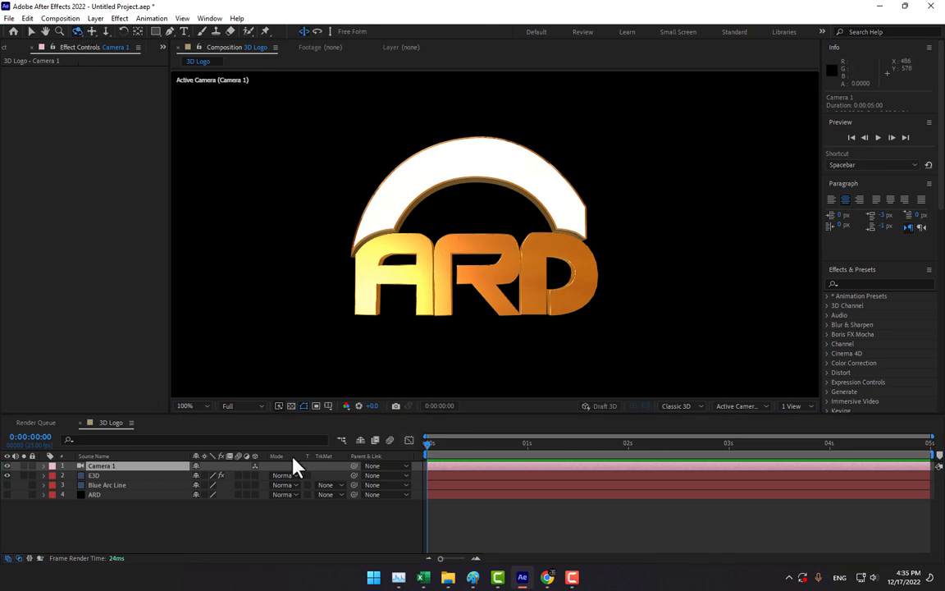
pyautogui.click(119, 470)
# Step: Start keyframing Camera 1's orientation, X, Y and Z rotation and position at 0:00
pyautogui.press('r')
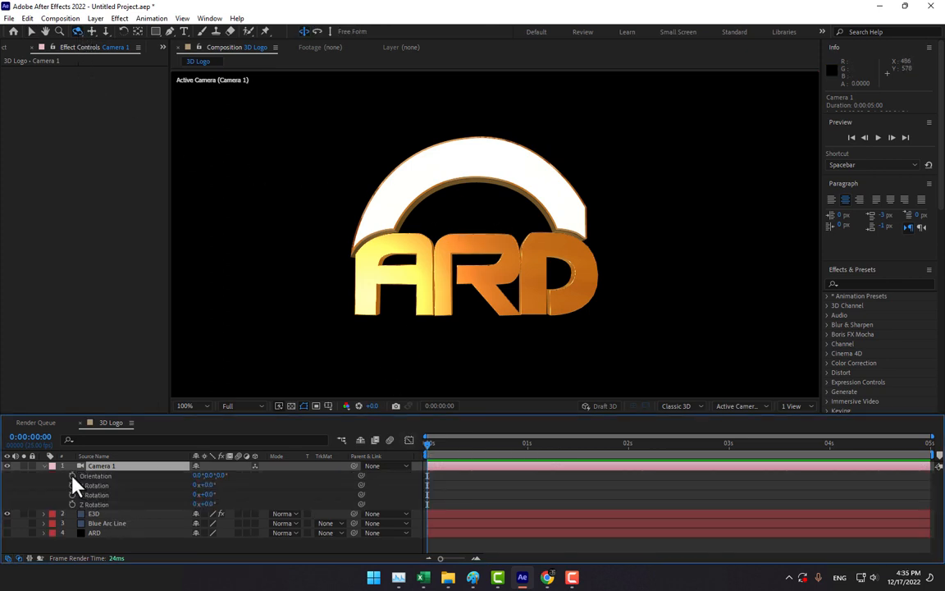
pyautogui.scroll(-3, 440, 251)
pyautogui.scroll(2, 440, 251)
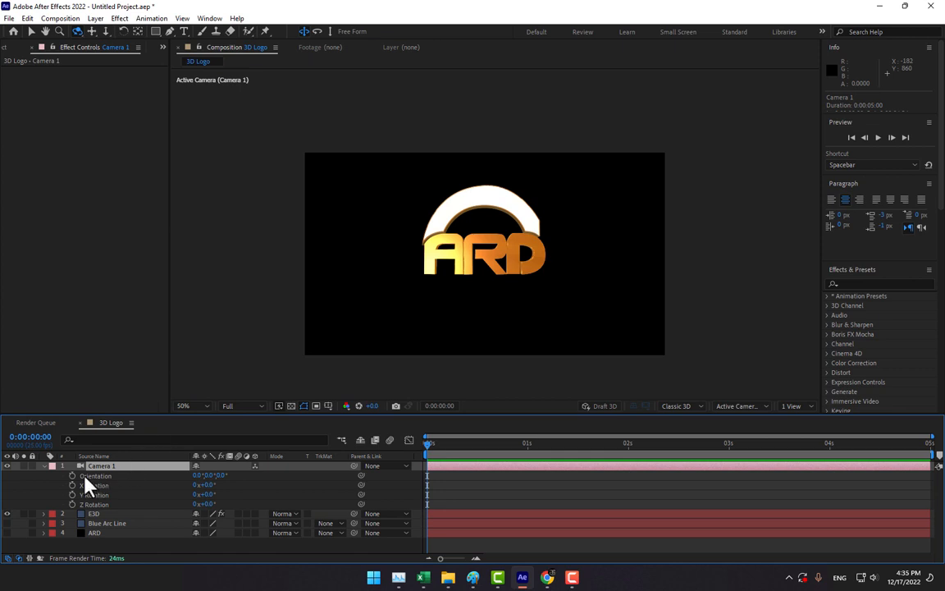
pyautogui.click(72, 476)
pyautogui.click(72, 485)
pyautogui.click(72, 495)
pyautogui.click(73, 504)
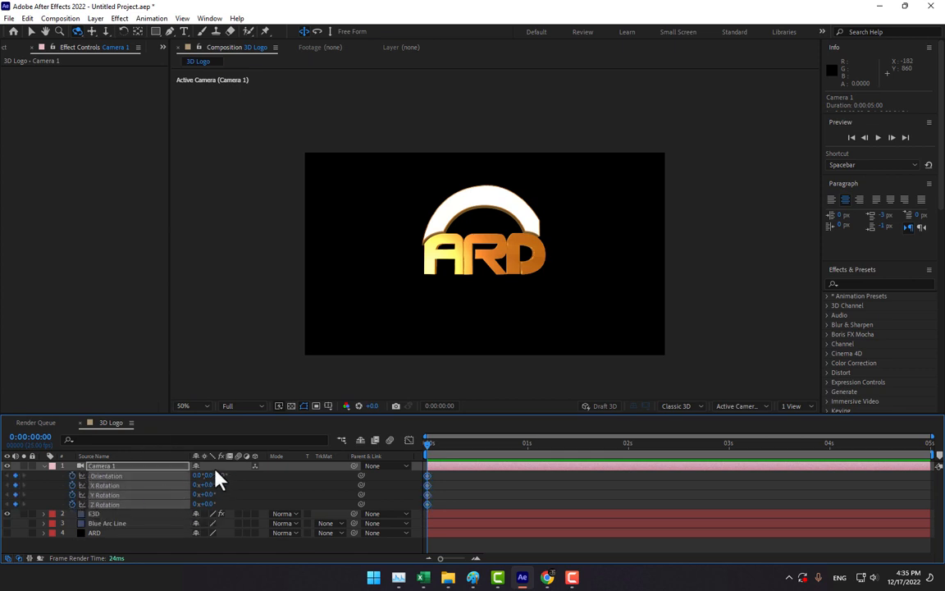
pyautogui.press('p')
pyautogui.click(72, 475)
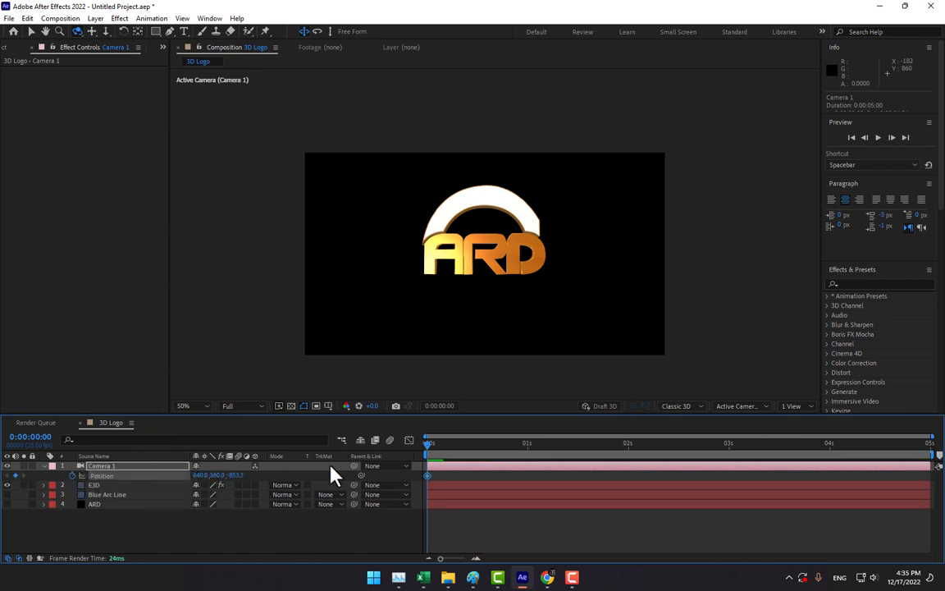
# Step: Move to 3:00 and keyframe Camera 1's orientation, X, Y and Z rotation and position there instead
pyautogui.click(733, 458)
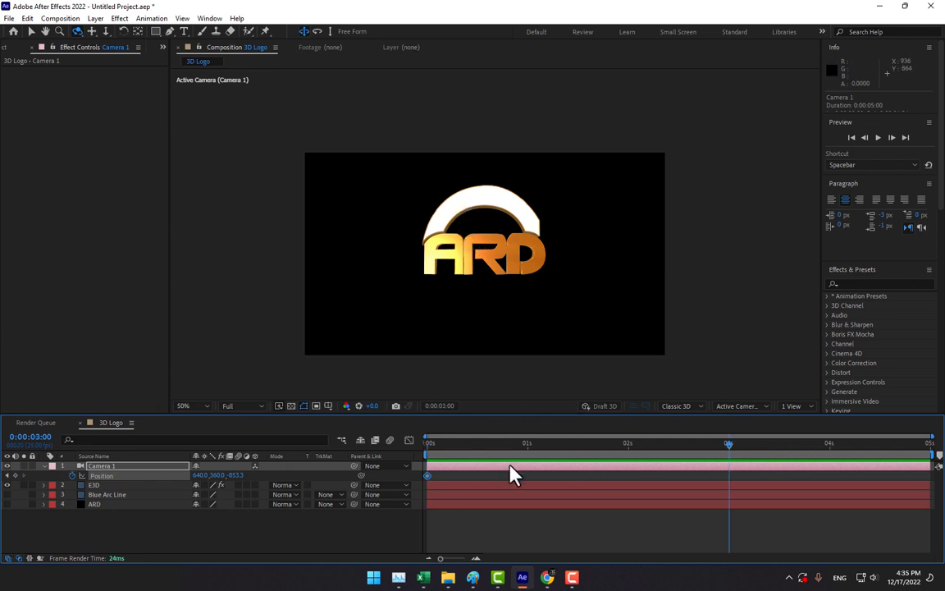
pyautogui.press('r')
pyautogui.click(72, 476)
pyautogui.click(73, 485)
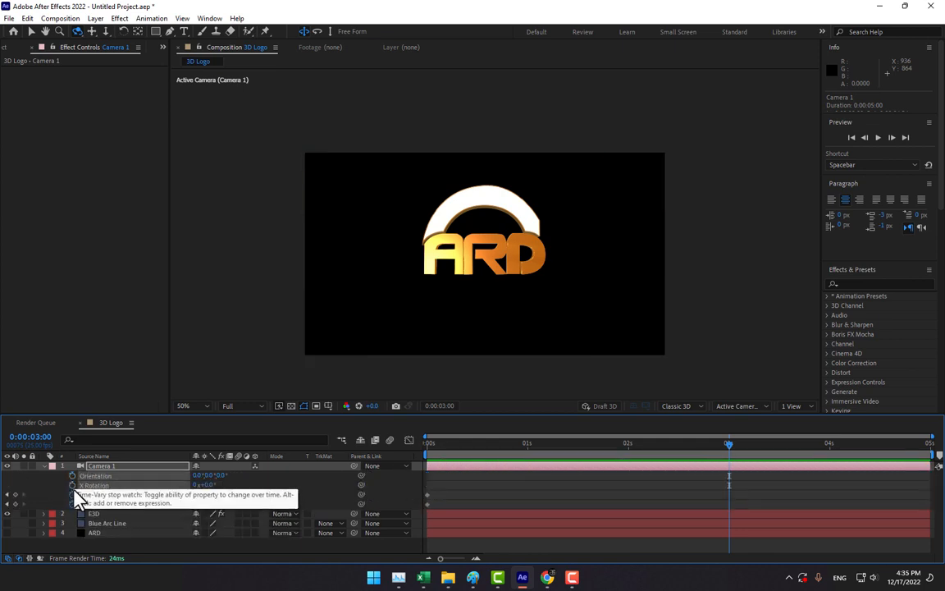
pyautogui.click(72, 476)
pyautogui.click(72, 485)
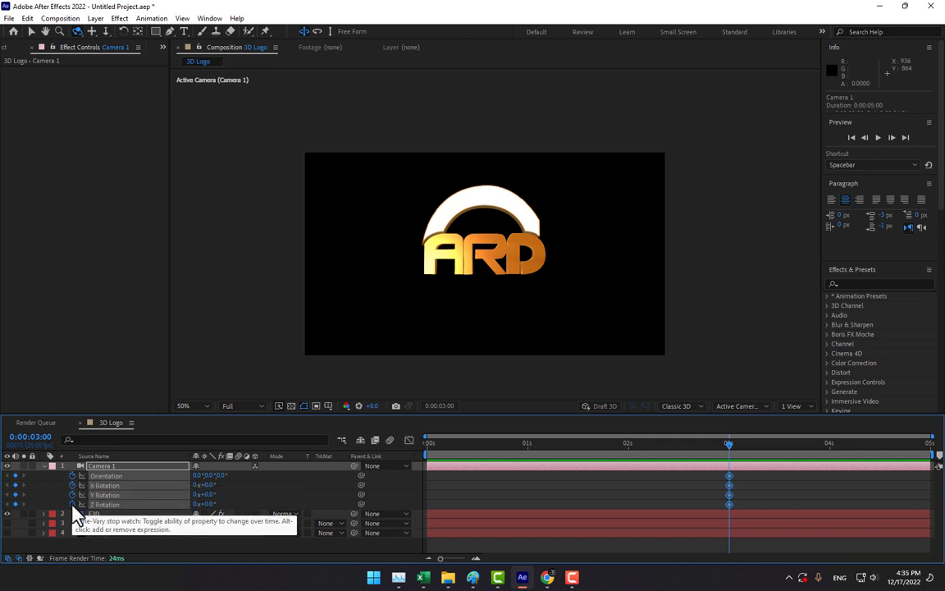
pyautogui.press('p')
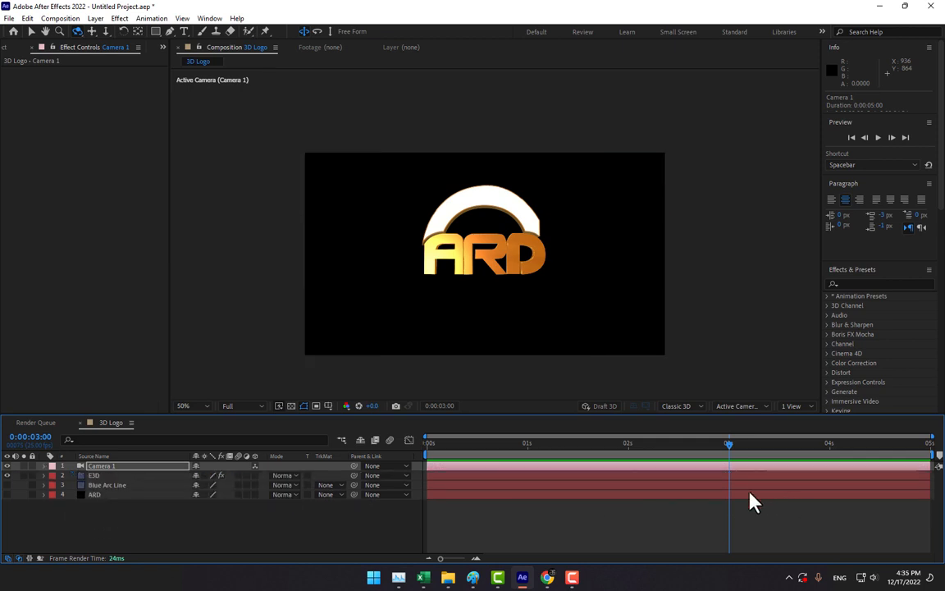
# Step: At 0:00, orbit, pan and dolly Camera 1 closer to the ARD logo, to position about 438, 343, -230
pyautogui.press('u')
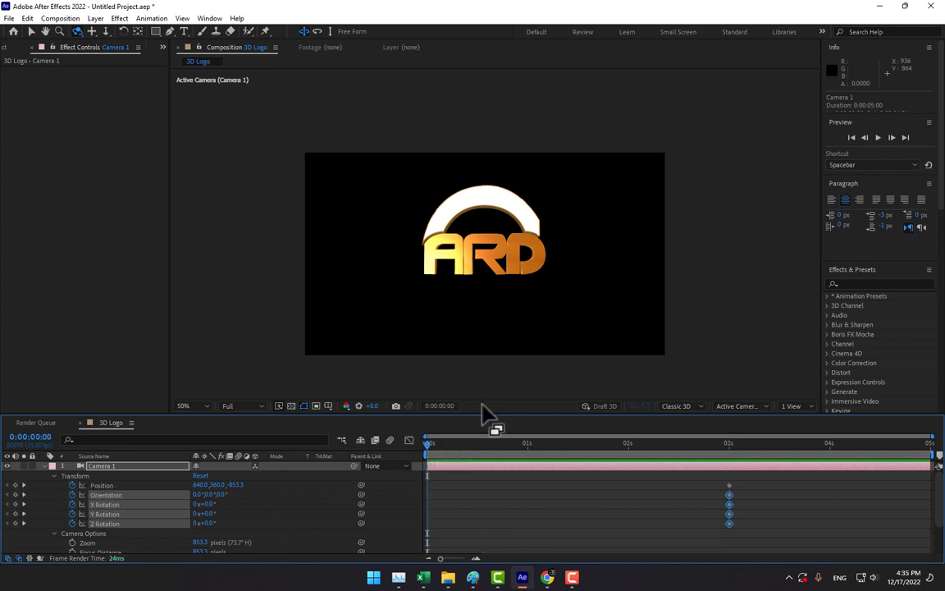
pyautogui.moveTo(474, 257); pyautogui.dragTo(533, 261)
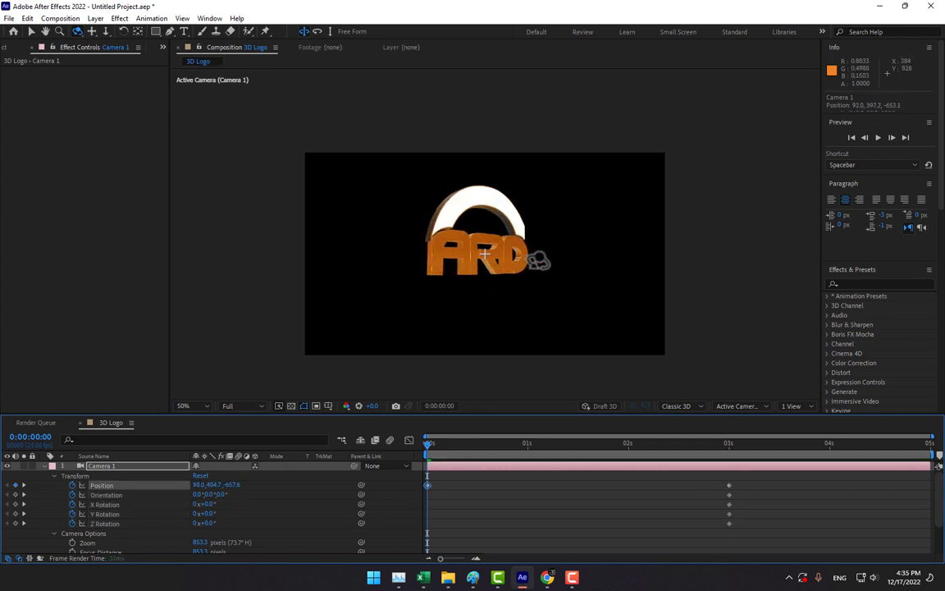
pyautogui.click(92, 31)
pyautogui.moveTo(418, 192); pyautogui.dragTo(420, 205)
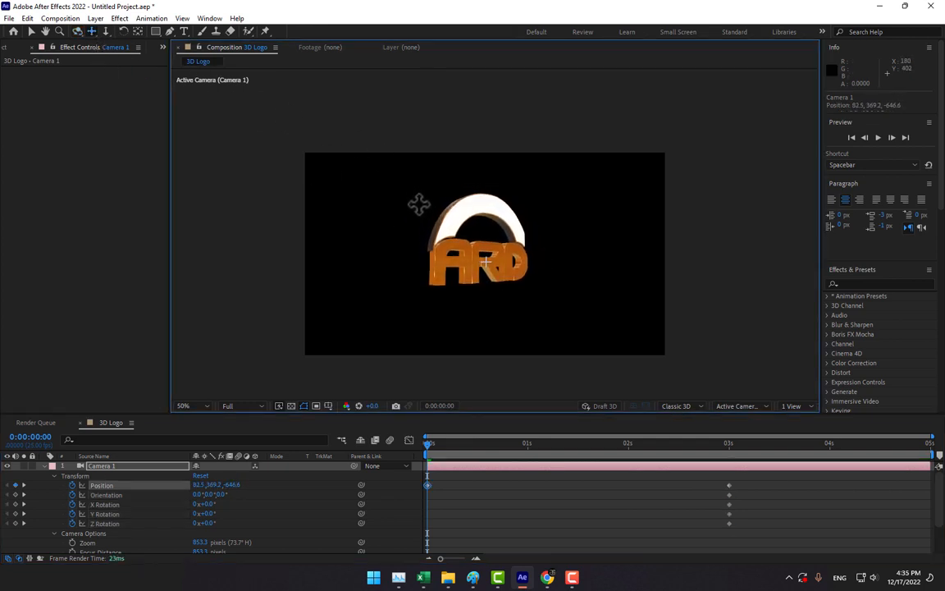
pyautogui.click(106, 31)
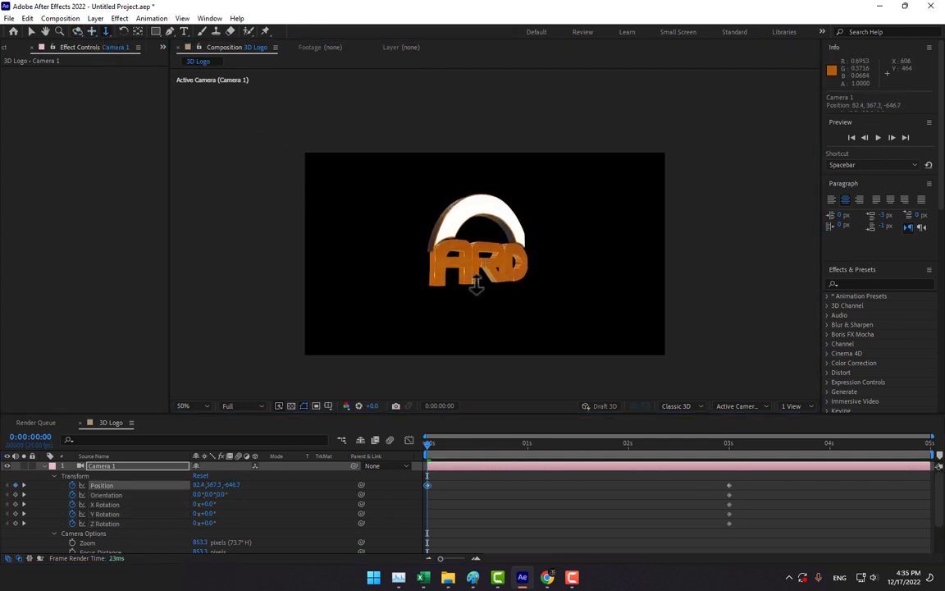
pyautogui.moveTo(476, 285); pyautogui.dragTo(503, 230)
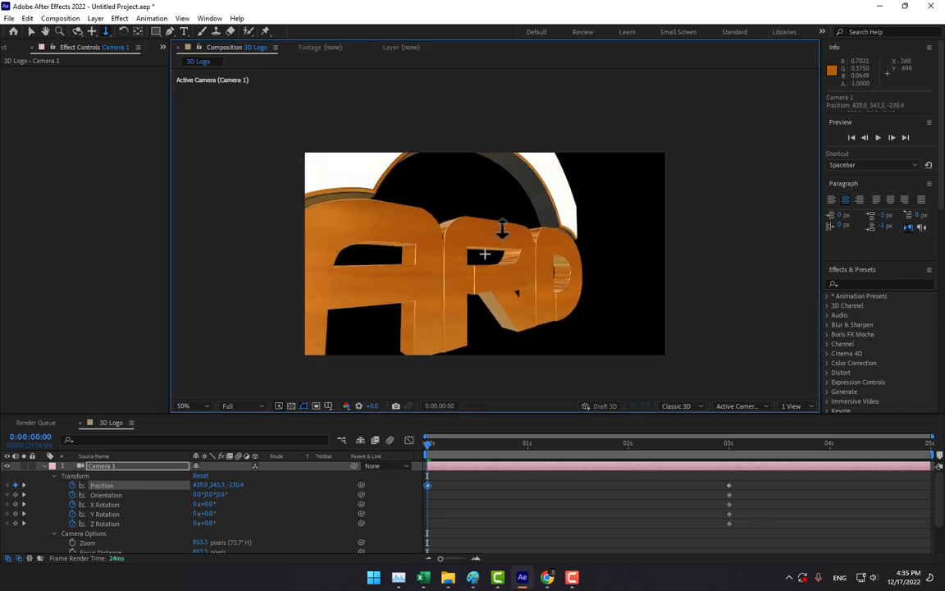
# Step: Orbit Camera 1 further around the letters at 0:00 and dolly in tightly, to position about 475, 336, -28
pyautogui.click(77, 32)
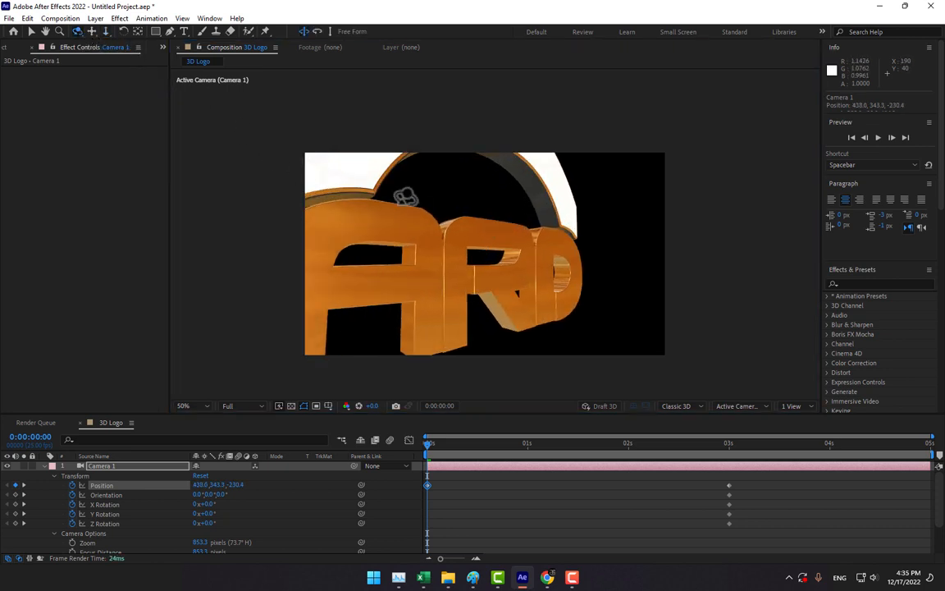
pyautogui.moveTo(402, 201); pyautogui.dragTo(496, 220)
pyautogui.click(106, 31)
pyautogui.moveTo(522, 266); pyautogui.dragTo(518, 197)
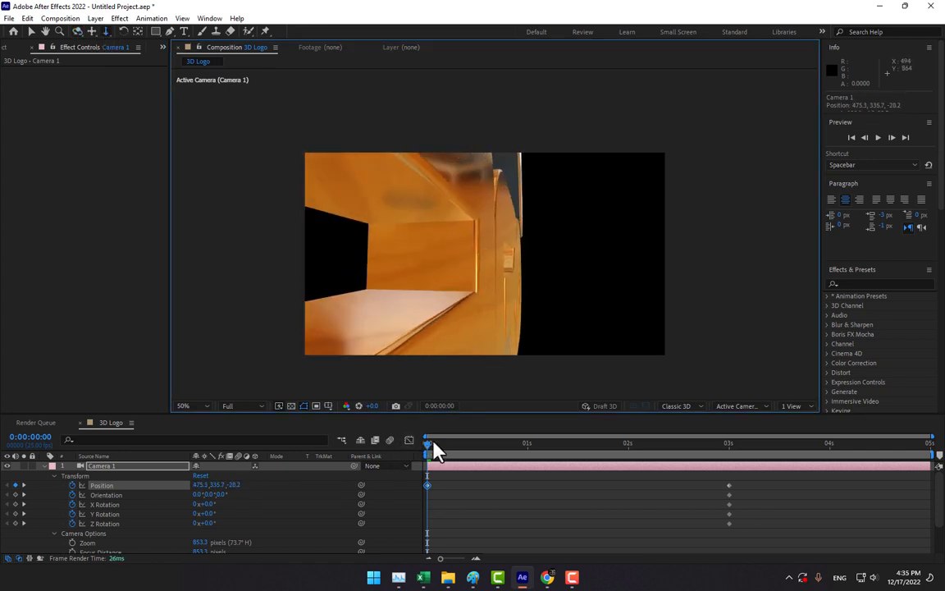
# Step: Preview the camera move, then pan and dolly Camera 1 at 1:13 to position about 592, 306, -242
pyautogui.moveTo(433, 442); pyautogui.dragTo(655, 456)
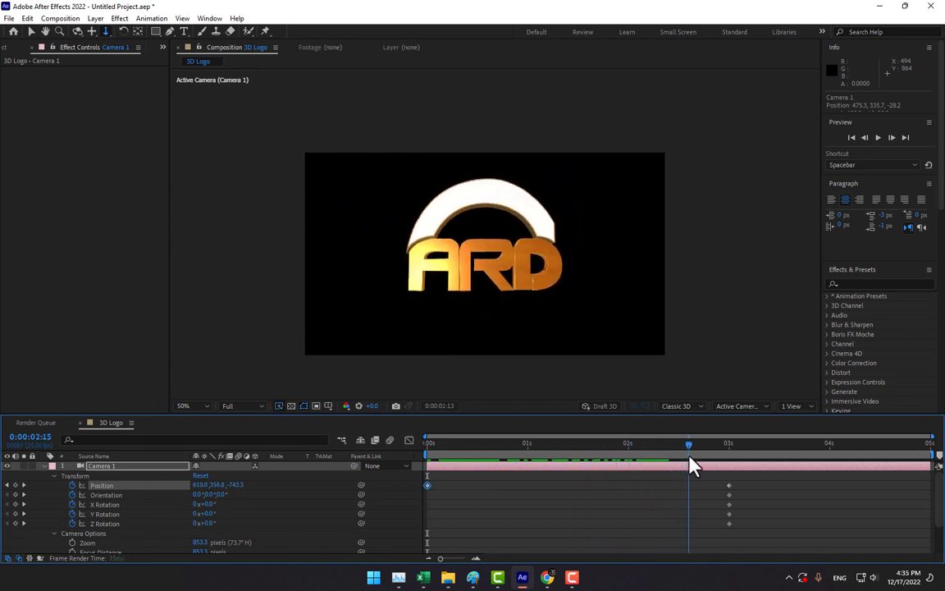
pyautogui.moveTo(718, 466); pyautogui.dragTo(580, 477)
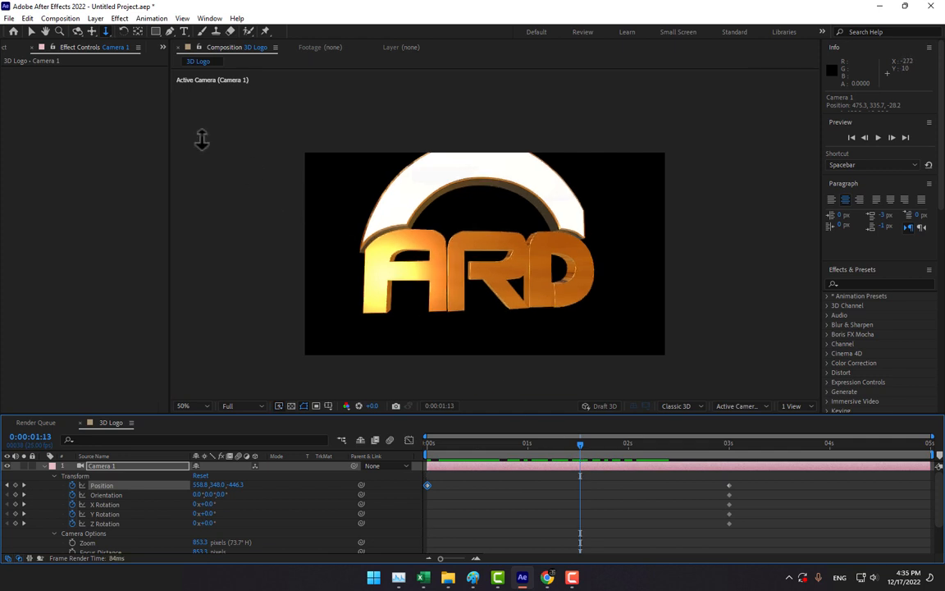
pyautogui.click(92, 31)
pyautogui.moveTo(384, 207); pyautogui.dragTo(407, 236)
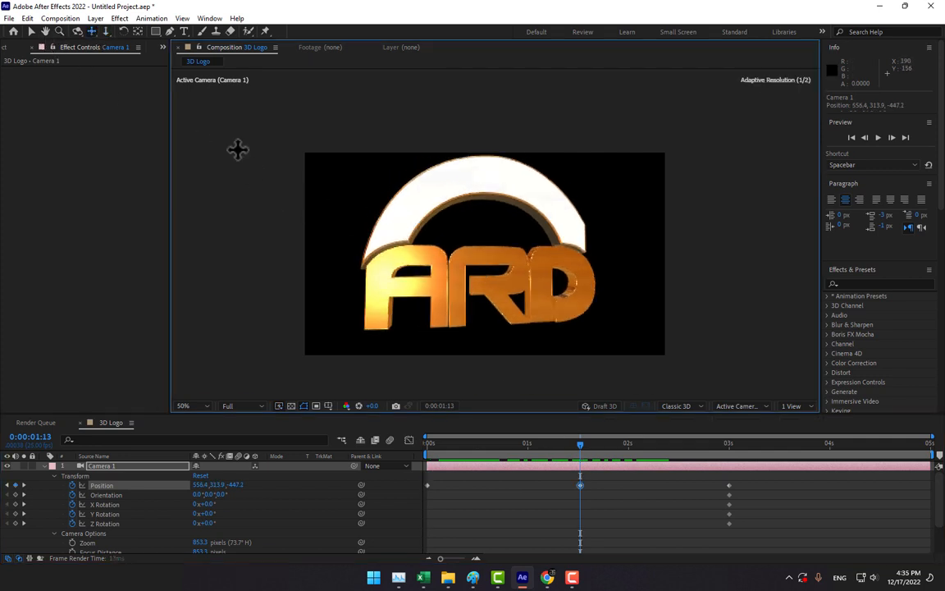
pyautogui.click(105, 32)
pyautogui.moveTo(431, 276); pyautogui.dragTo(454, 226)
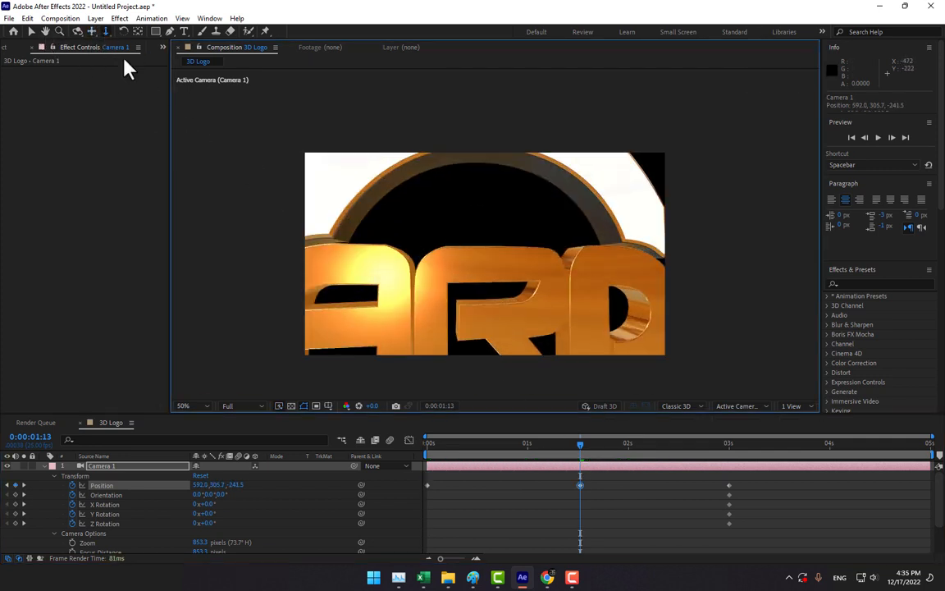
# Step: Orbit, dolly and pan Camera 1 around the logo to get an angled close-up of the letters
pyautogui.click(77, 31)
pyautogui.moveTo(476, 283); pyautogui.dragTo(217, 156)
pyautogui.click(105, 32)
pyautogui.moveTo(380, 281); pyautogui.dragTo(412, 322)
pyautogui.click(91, 31)
pyautogui.moveTo(414, 275); pyautogui.dragTo(480, 241)
# Step: Refine the camera view at 1:13 by panning and orbiting to position about 532, 331, -92
pyautogui.moveTo(433, 444); pyautogui.dragTo(581, 467)
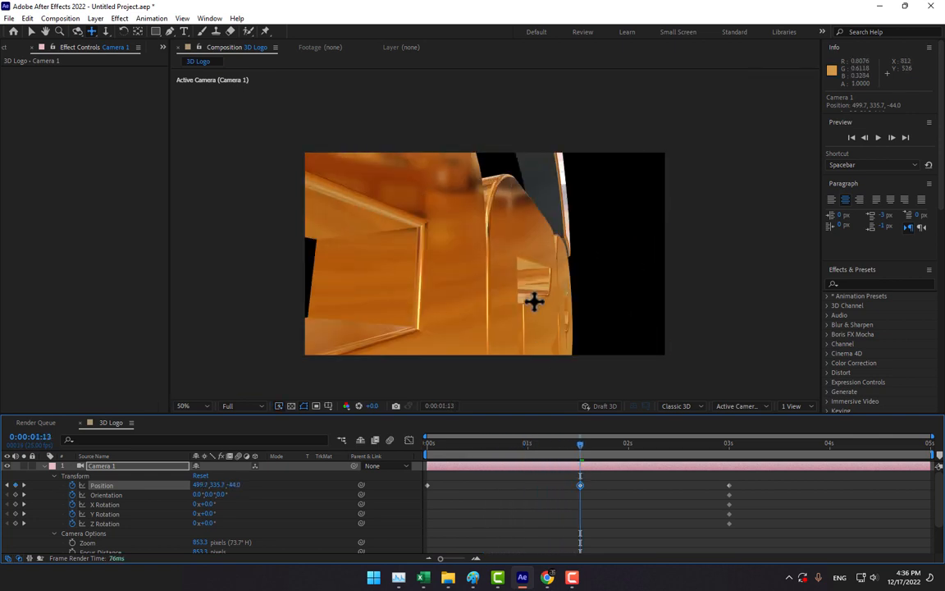
pyautogui.moveTo(534, 302); pyautogui.dragTo(502, 287)
pyautogui.click(77, 31)
pyautogui.moveTo(487, 224); pyautogui.dragTo(509, 268)
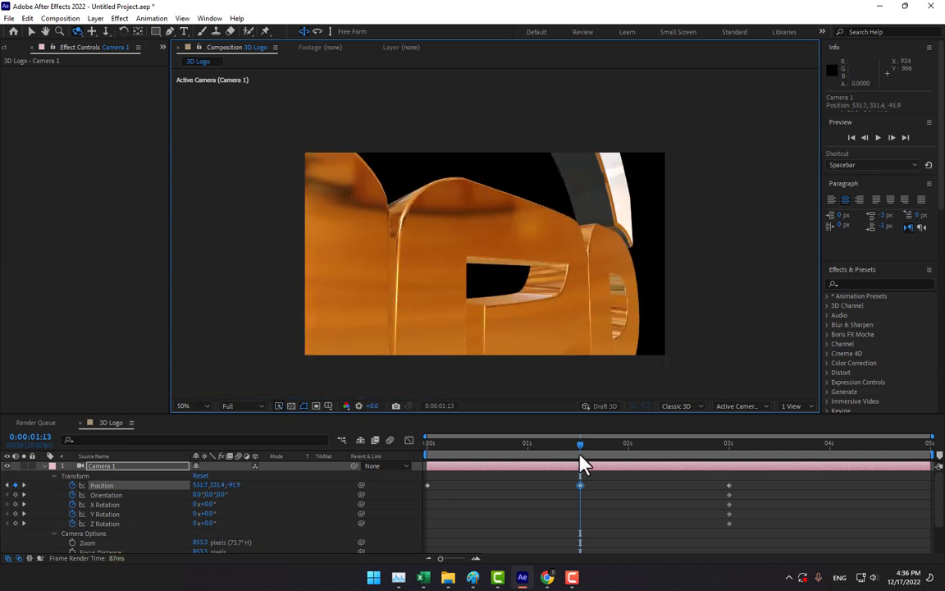
# Step: Delete Camera 1's position keyframe at 0:00 and move its 1:13 position keyframe to 0:00 instead
pyautogui.moveTo(580, 455); pyautogui.dragTo(393, 513)
pyautogui.press('Delete')
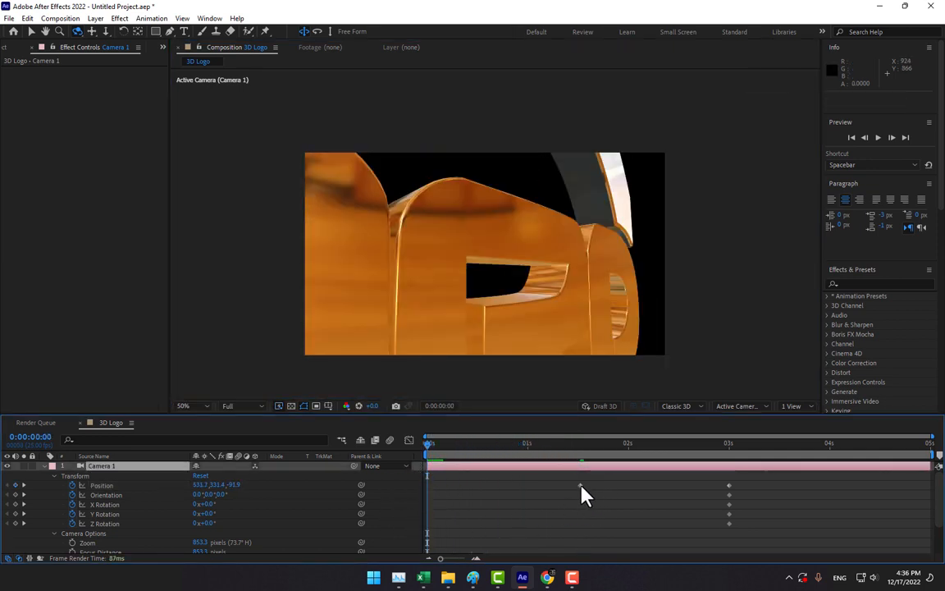
pyautogui.moveTo(580, 486); pyautogui.dragTo(429, 493)
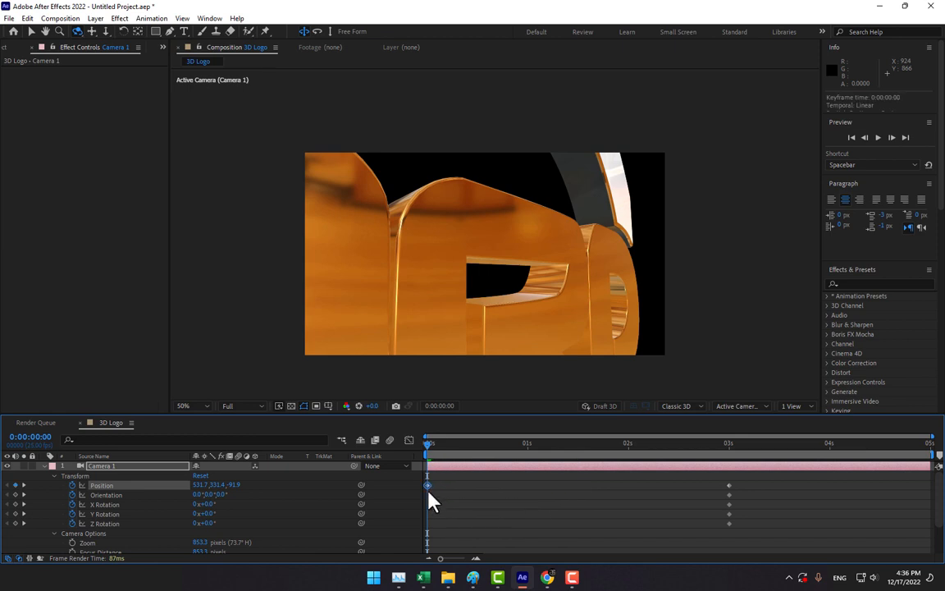
pyautogui.moveTo(440, 453)
pyautogui.mouseDown()
pyautogui.moveTo(506, 454)
pyautogui.moveTo(428, 462)
pyautogui.mouseUp()
# Step: Reposition Camera 1 at 0:00 so it starts inside the letters, at position about 505, 329, 79
pyautogui.moveTo(485, 254); pyautogui.dragTo(499, 386)
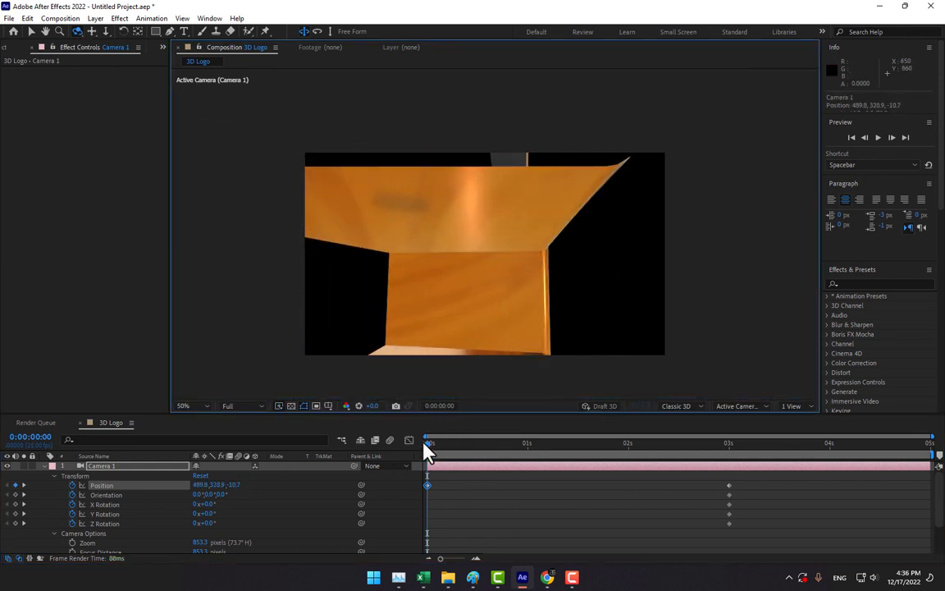
pyautogui.moveTo(432, 453); pyautogui.dragTo(386, 447)
pyautogui.moveTo(428, 295); pyautogui.dragTo(460, 294)
# Step: Move to 3:00 and apply the CC Light Sweep effect to the E3D layer
pyautogui.moveTo(435, 452); pyautogui.dragTo(732, 481)
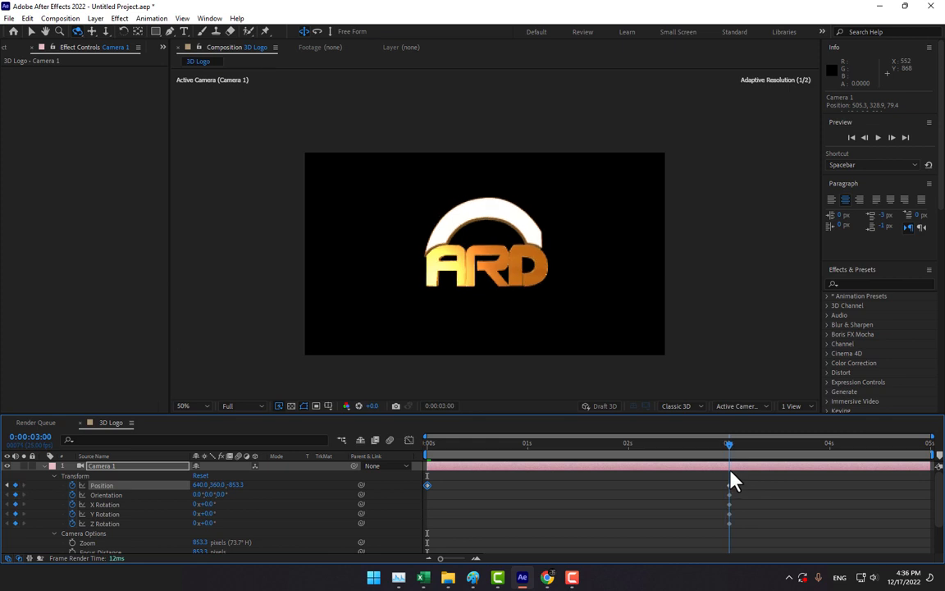
pyautogui.click(44, 466)
pyautogui.click(103, 476)
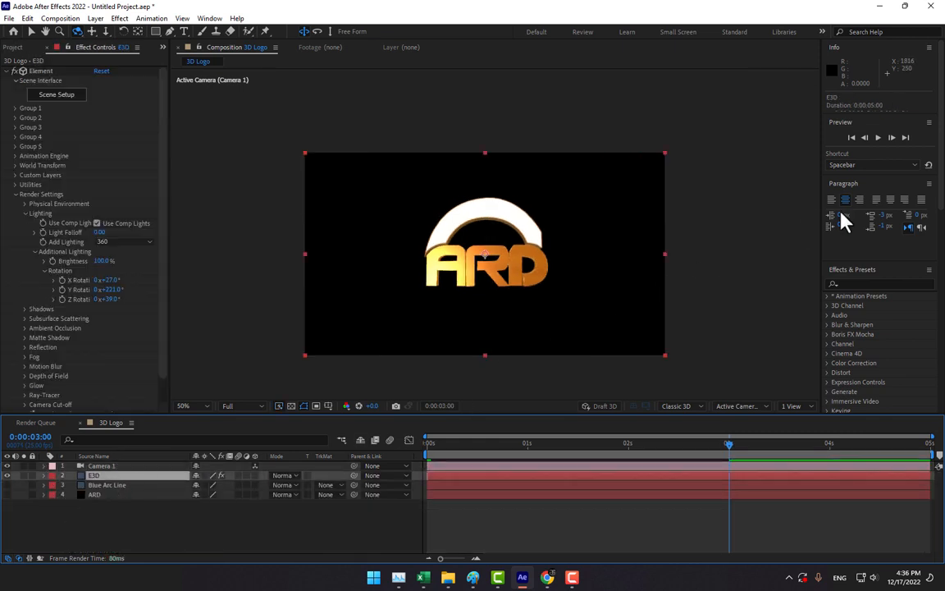
pyautogui.click(860, 283)
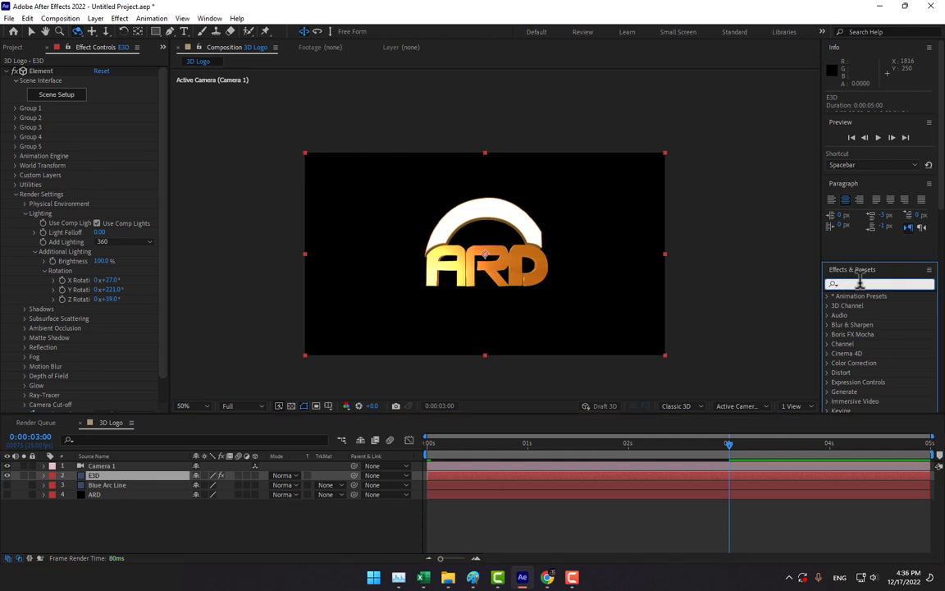
pyautogui.write('cc light')
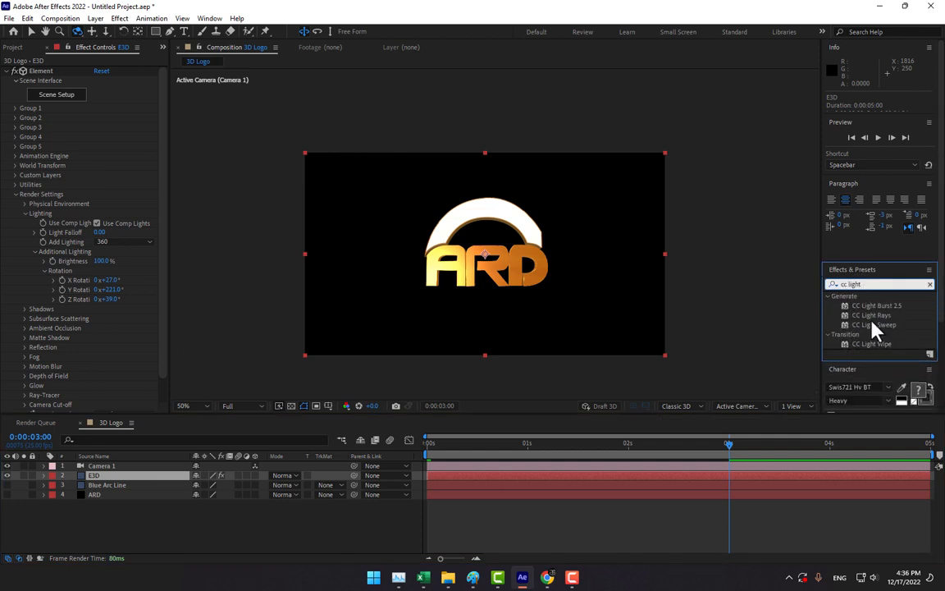
pyautogui.moveTo(877, 328); pyautogui.dragTo(115, 476)
pyautogui.press('v')
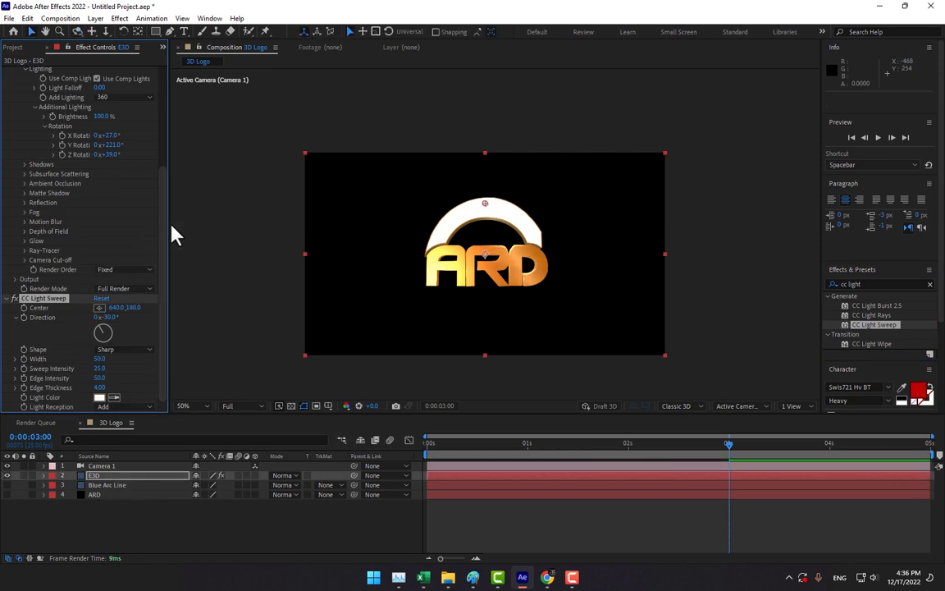
# Step: Move the light sweep's center beyond the logo to about 913, 85 and keyframe its Center and Direction at 3:00
pyautogui.scroll(3, 410, 232)
pyautogui.scroll(-1, 459, 201)
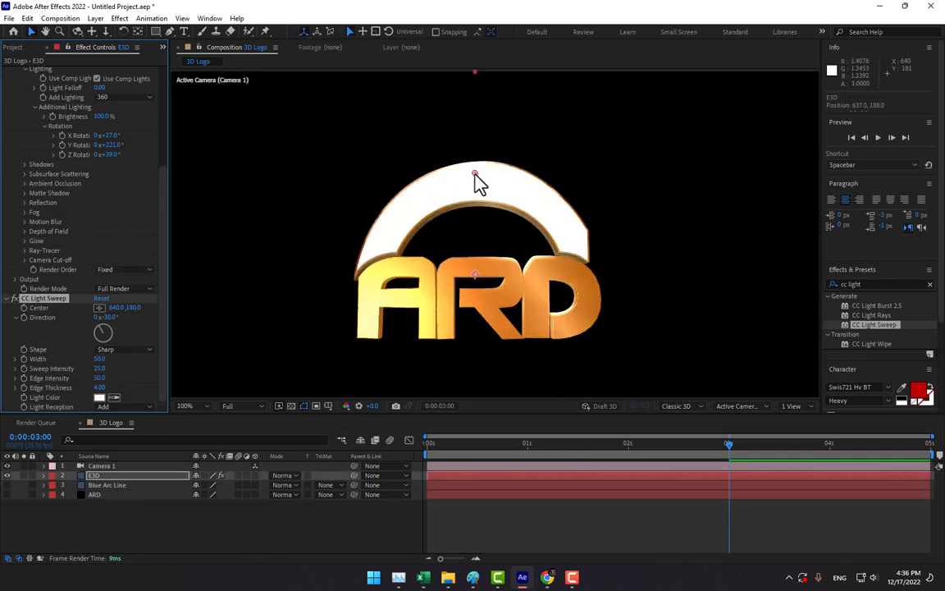
pyautogui.moveTo(475, 174); pyautogui.dragTo(629, 121)
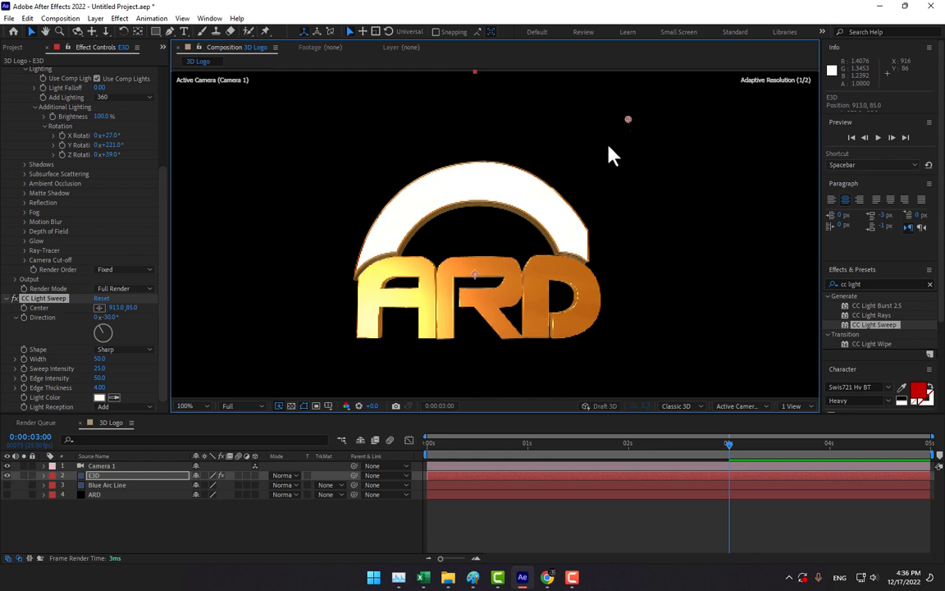
pyautogui.click(24, 307)
pyautogui.click(24, 318)
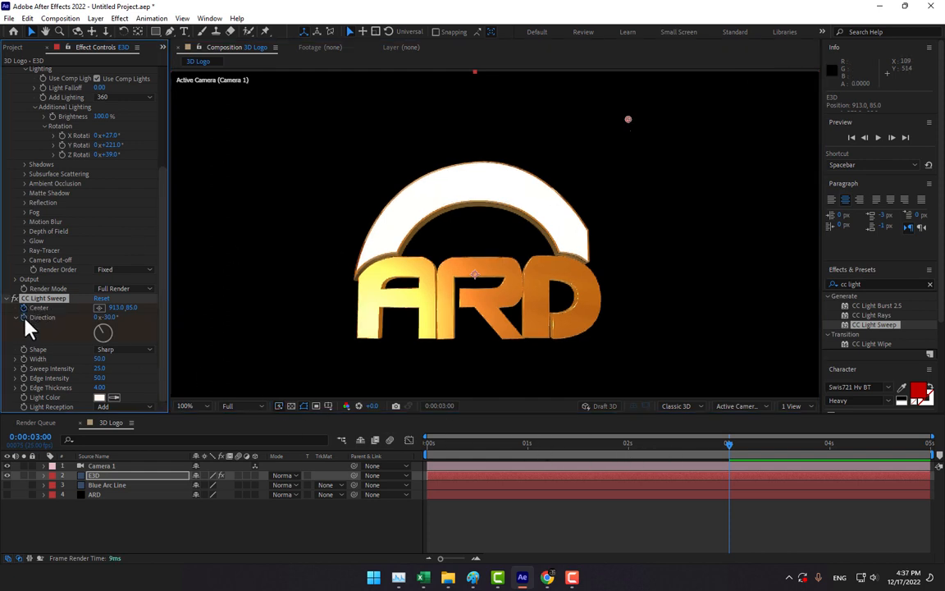
# Step: At 4:00, move the light sweep's center across the logo to about 35, 160, and preview the sweep
pyautogui.click(829, 449)
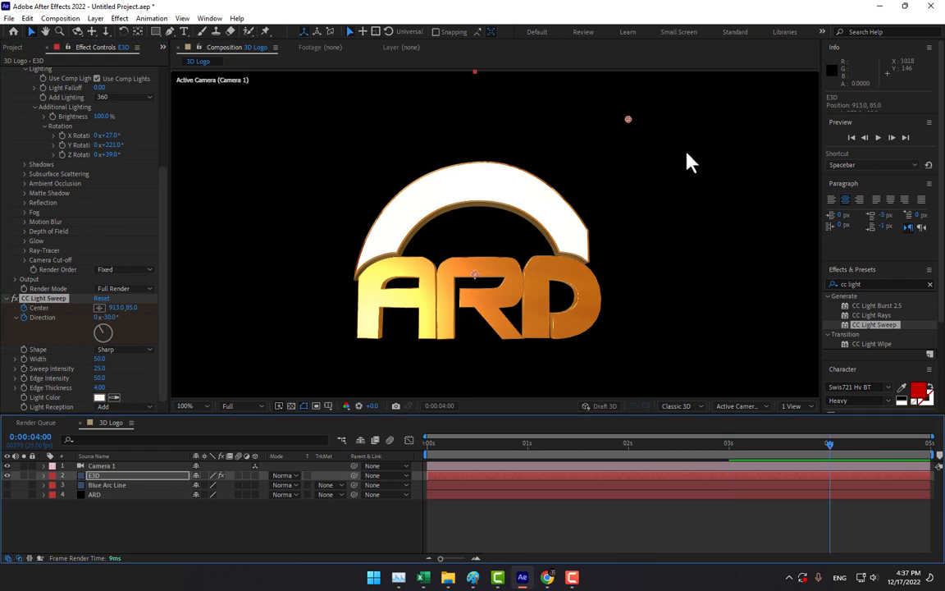
pyautogui.moveTo(629, 126); pyautogui.dragTo(182, 165)
pyautogui.click(551, 514)
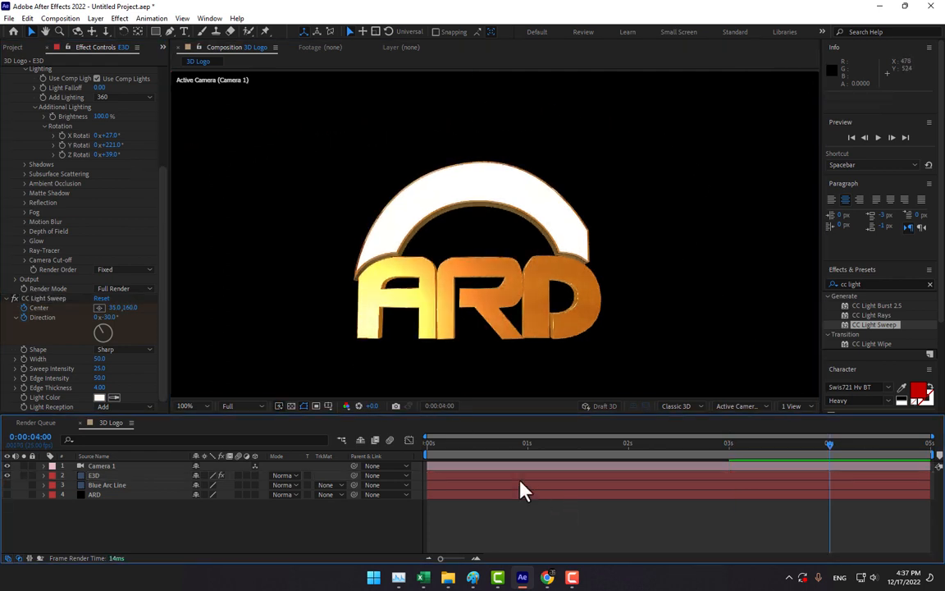
pyautogui.moveTo(429, 447); pyautogui.dragTo(843, 481)
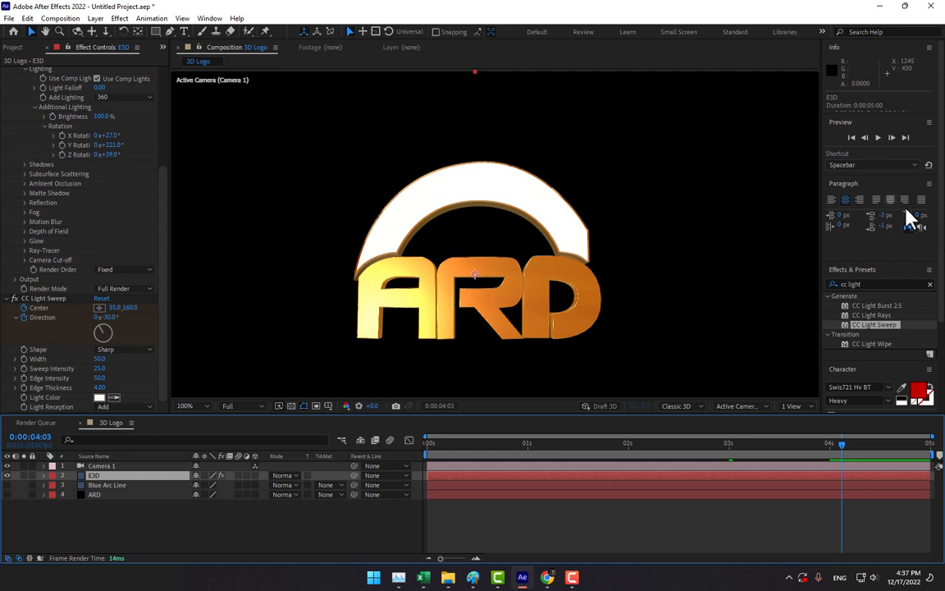
# Step: Apply the Trapcode Starglow effect to the E3D layer and choose the Warm Star 2 preset
pyautogui.scroll(-1, 903, 221)
pyautogui.click(870, 243)
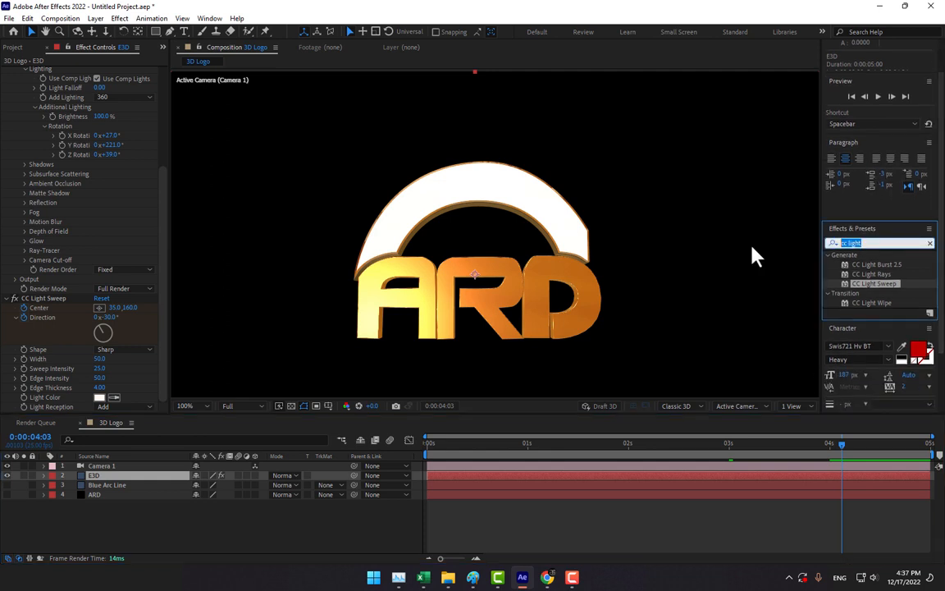
pyautogui.write('starg')
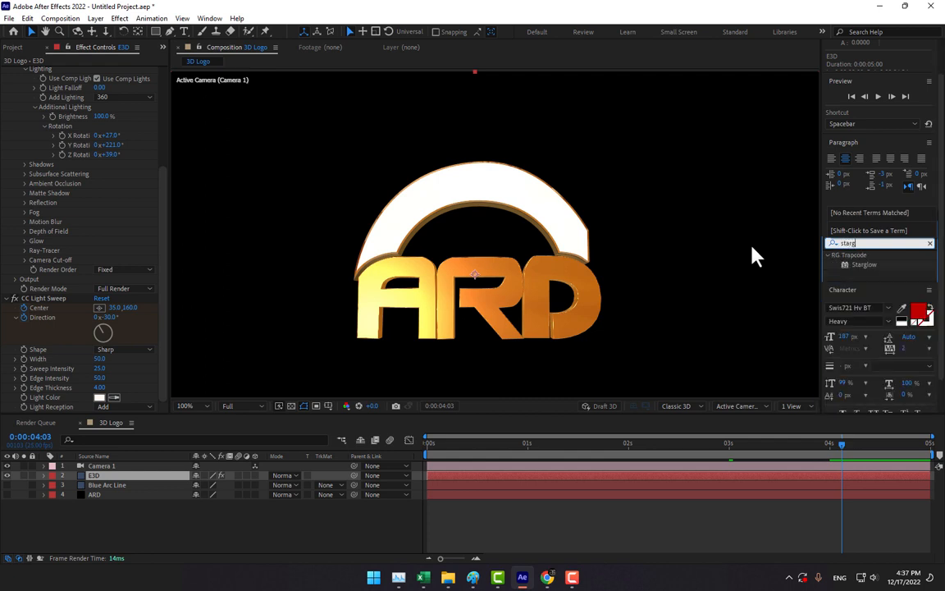
pyautogui.moveTo(862, 264); pyautogui.dragTo(106, 479)
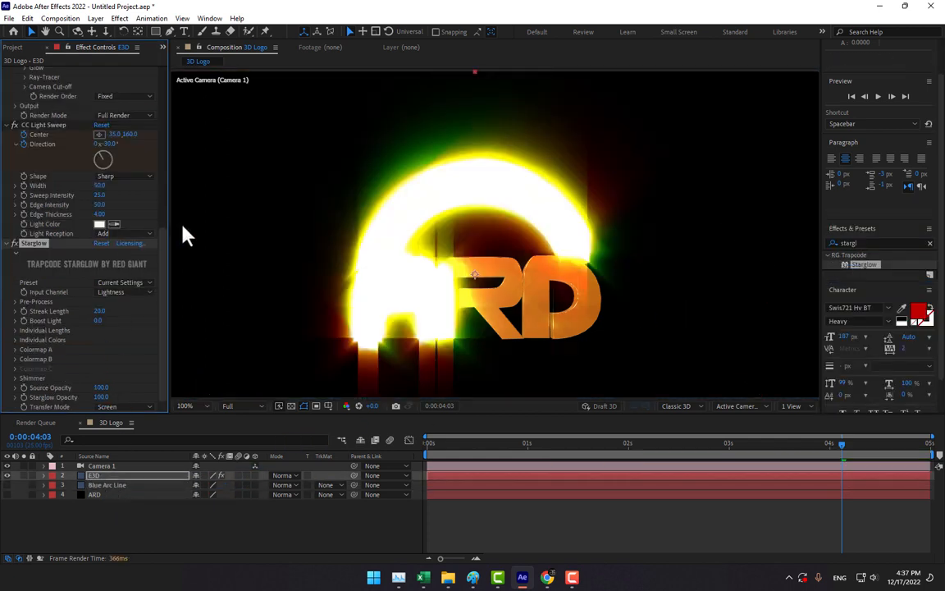
pyautogui.click(119, 283)
pyautogui.click(176, 285)
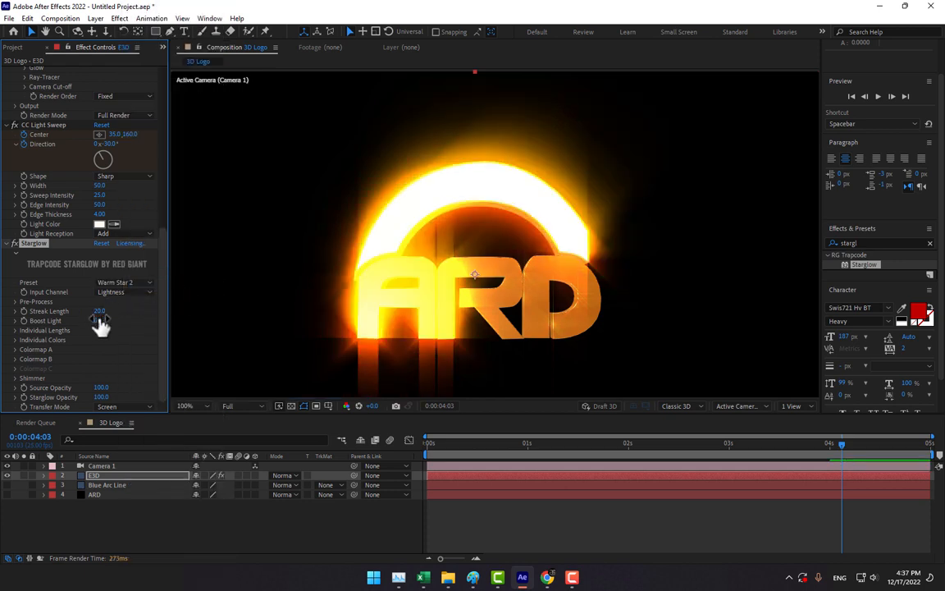
# Step: Set Starglow's Streak Length to 69 and keyframe it at 0:00
pyautogui.moveTo(102, 312); pyautogui.dragTo(658, 325)
pyautogui.moveTo(462, 448); pyautogui.dragTo(415, 447)
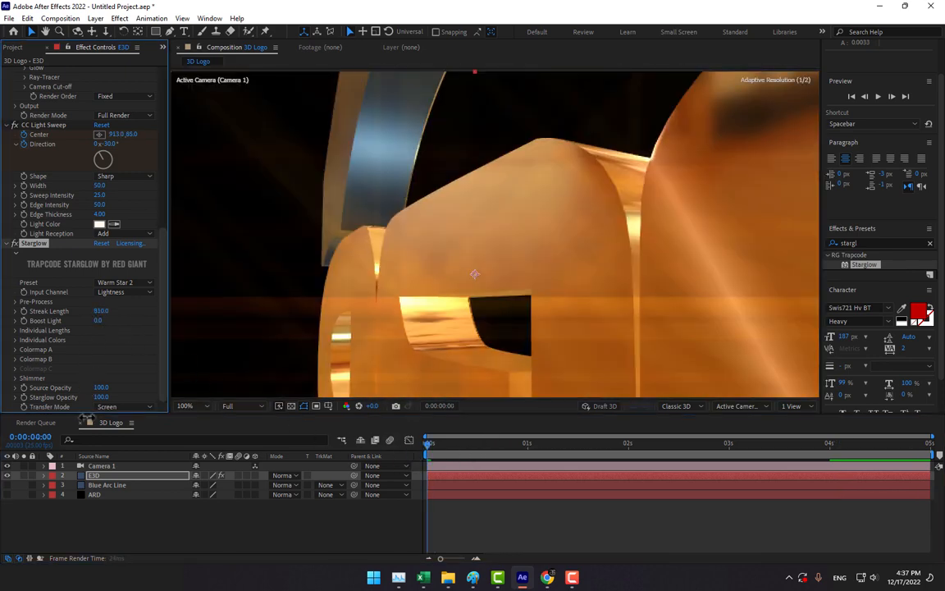
pyautogui.moveTo(101, 311)
pyautogui.mouseDown()
pyautogui.moveTo(62, 410)
pyautogui.moveTo(47, 488)
pyautogui.moveTo(54, 529)
pyautogui.moveTo(51, 468)
pyautogui.moveTo(57, 510)
pyautogui.mouseUp()
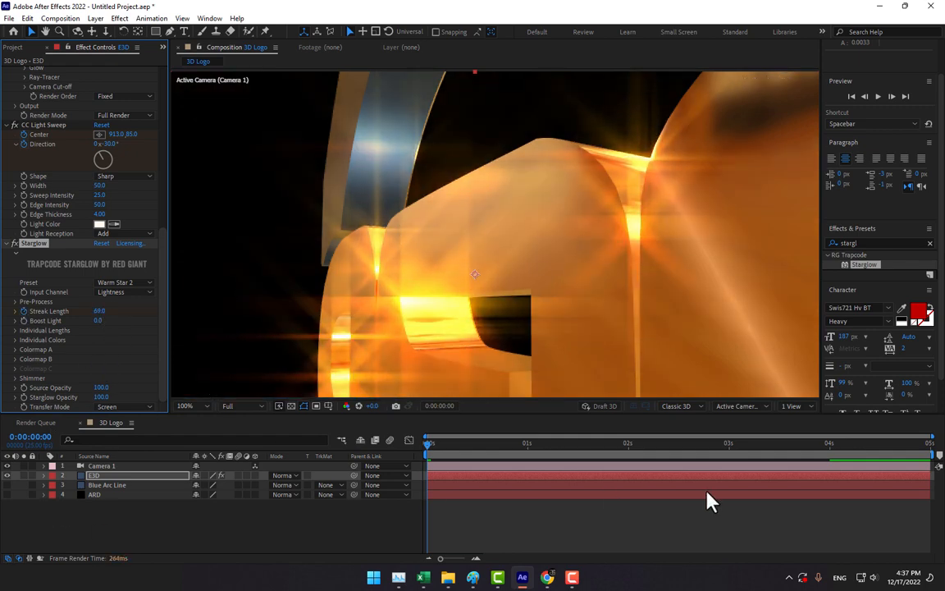
# Step: At 3:00, raise Starglow's Streak Length strongly and preview the glow animation
pyautogui.click(729, 445)
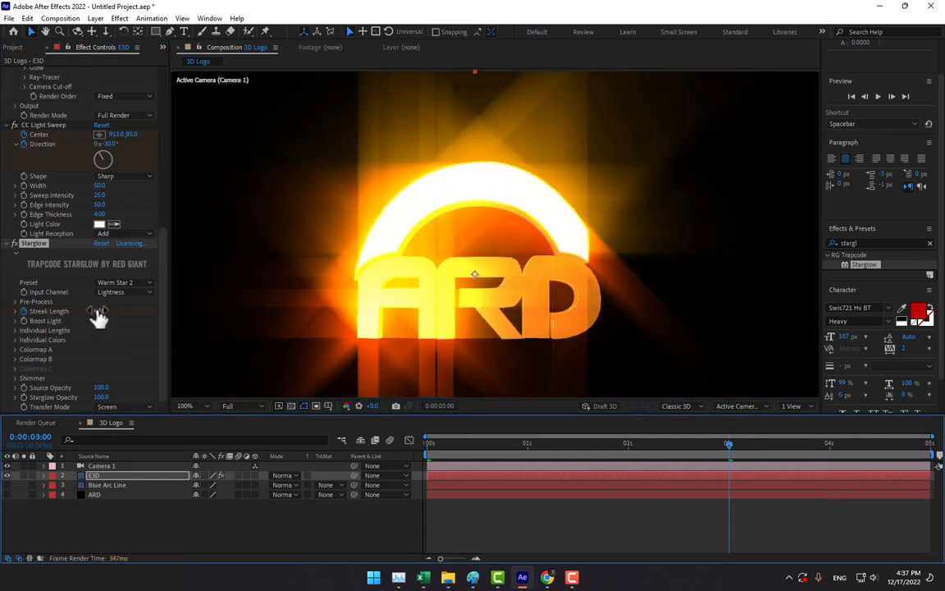
pyautogui.moveTo(97, 318)
pyautogui.mouseDown()
pyautogui.moveTo(794, 334)
pyautogui.moveTo(941, 277)
pyautogui.mouseUp()
pyautogui.moveTo(425, 446)
pyautogui.mouseDown()
pyautogui.moveTo(802, 479)
pyautogui.moveTo(927, 468)
pyautogui.moveTo(614, 498)
pyautogui.moveTo(473, 498)
pyautogui.moveTo(697, 498)
pyautogui.mouseUp()
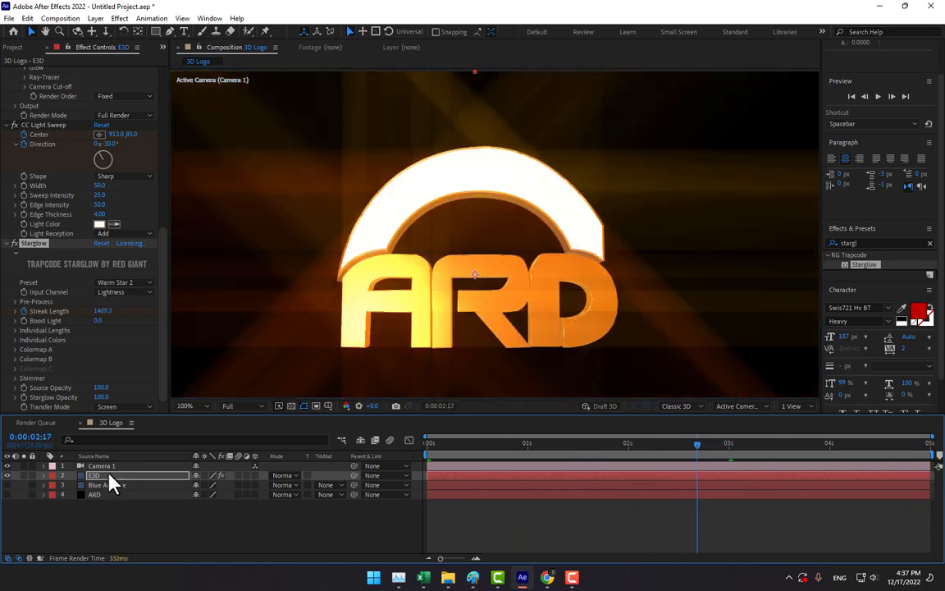
# Step: In the E3D layer's Element render settings, set Motion Blur to On and check the logo at 1:04
pyautogui.scroll(3, 153, 210)
pyautogui.scroll(5, 156, 197)
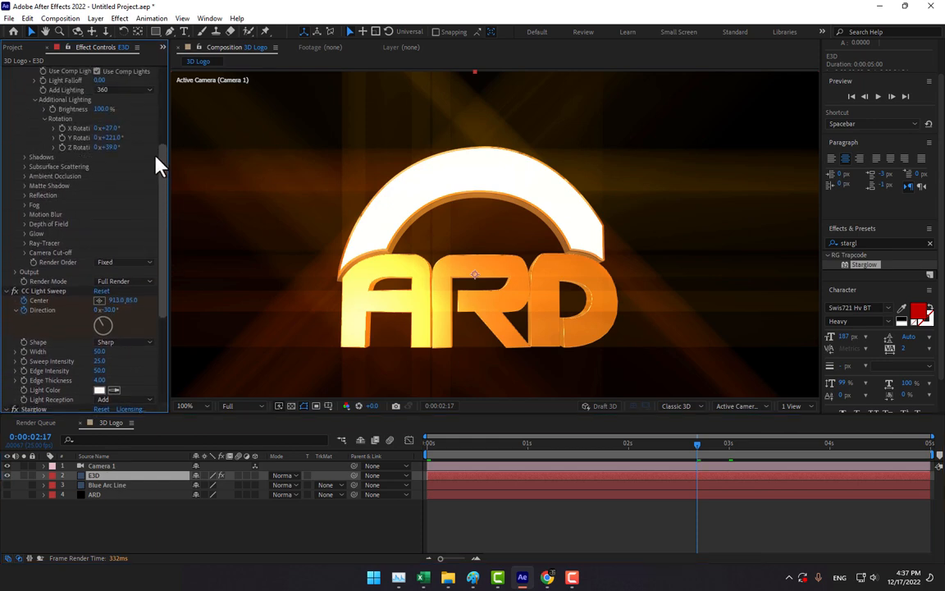
pyautogui.click(26, 244)
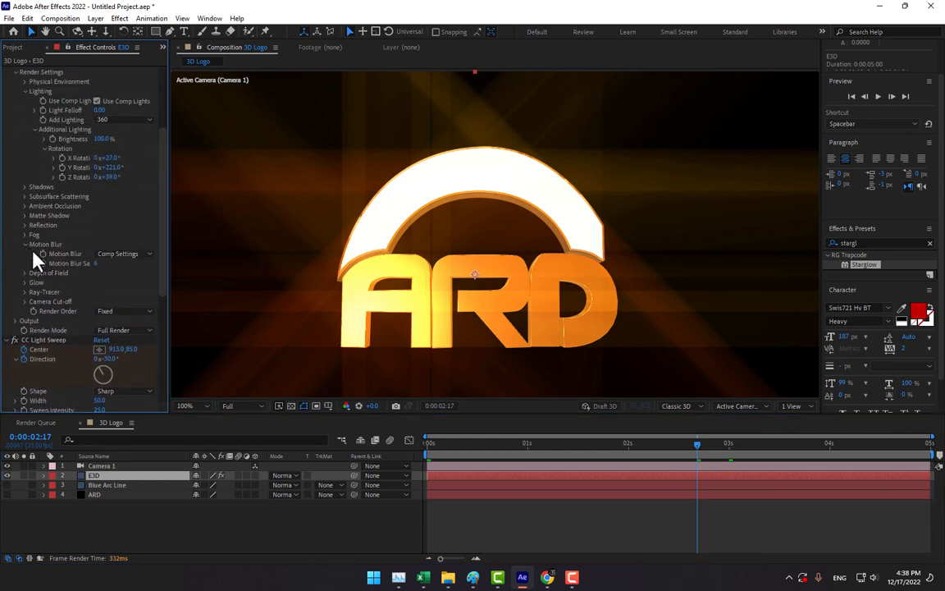
pyautogui.click(546, 454)
pyautogui.click(115, 254)
pyautogui.click(120, 283)
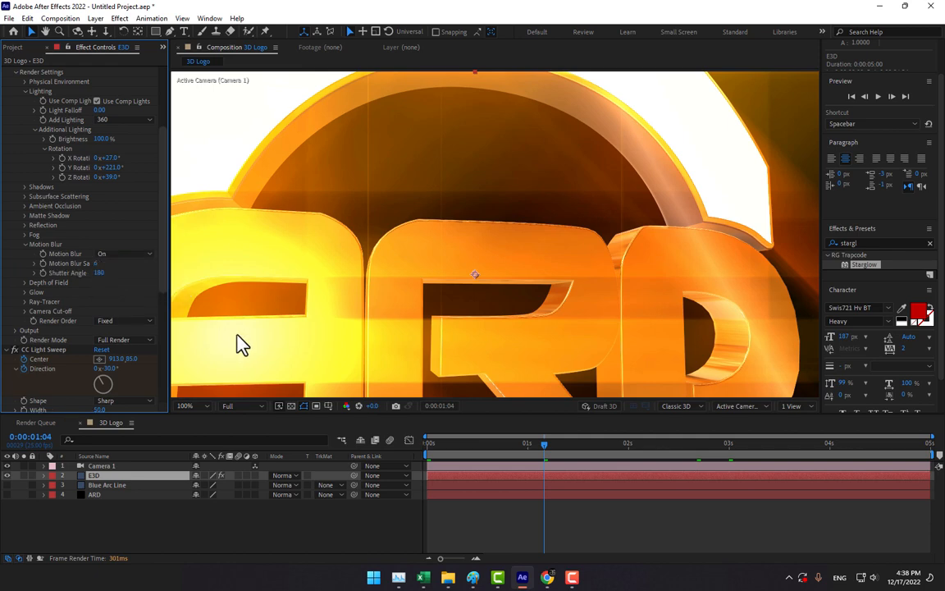
# Step: Preview the motion-blurred animation up to 3:12 and enlarge the composition view by shrinking the timeline area
pyautogui.press('space')
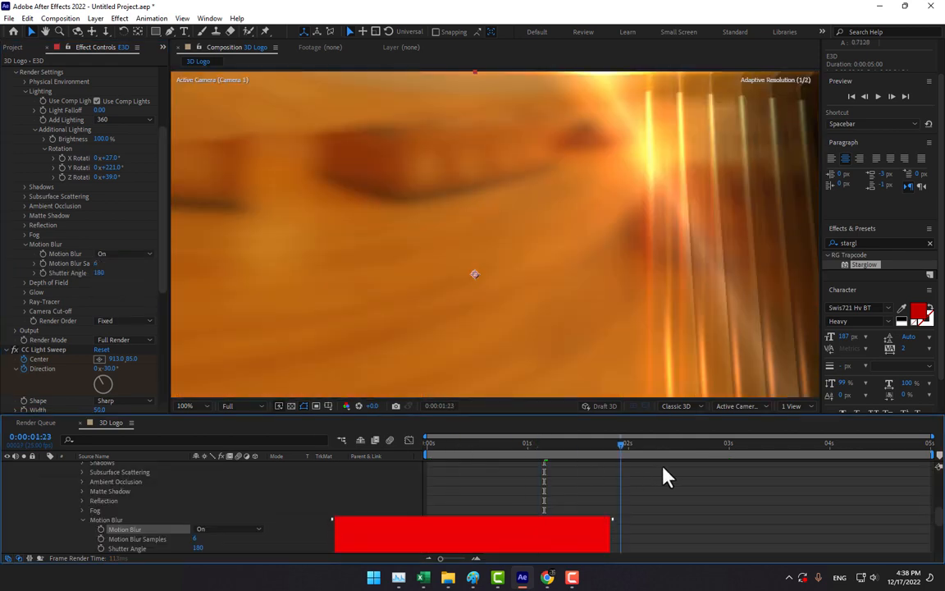
pyautogui.moveTo(831, 468); pyautogui.dragTo(780, 495)
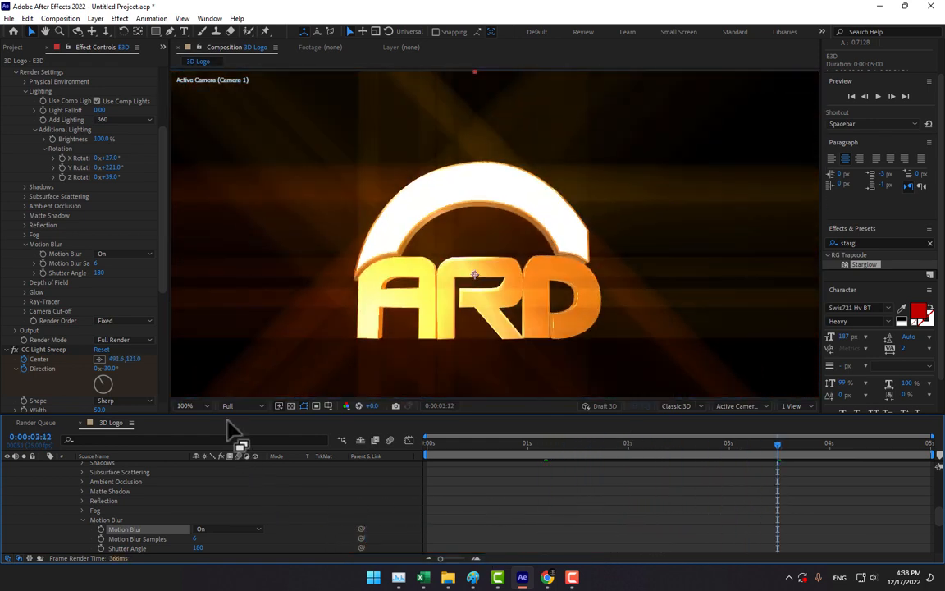
pyautogui.moveTo(221, 417); pyautogui.dragTo(209, 491)
pyautogui.moveTo(337, 490); pyautogui.dragTo(342, 465)
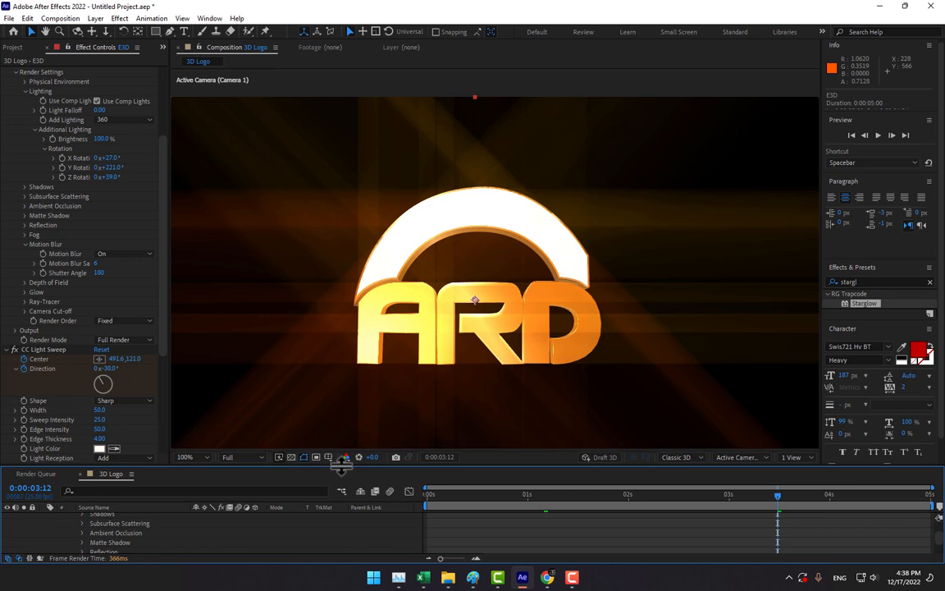